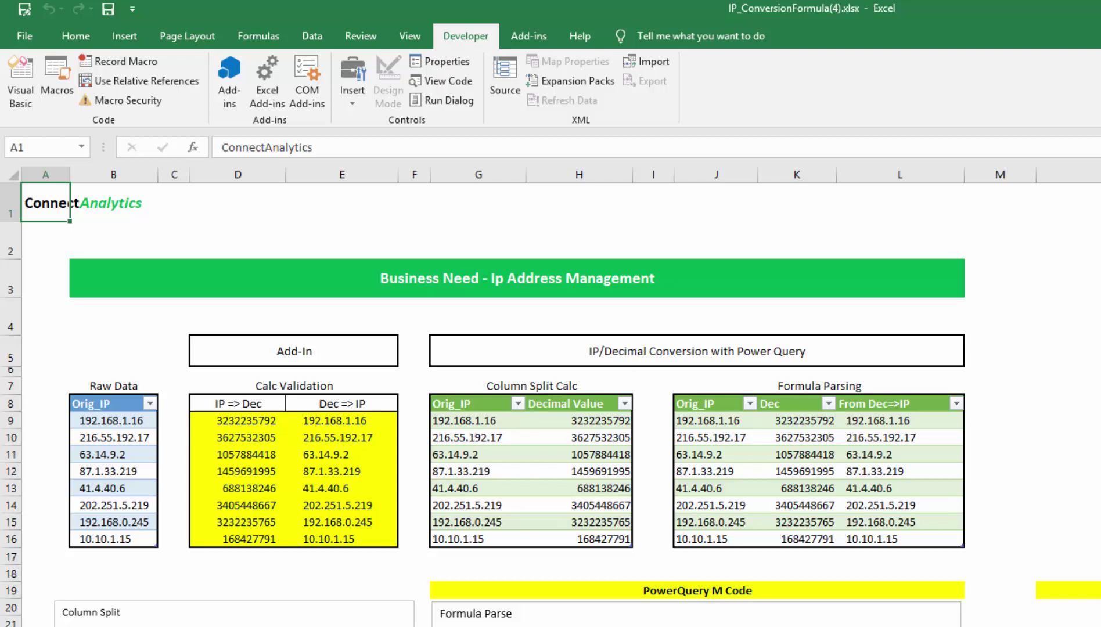
Check the IP2DEC formula in D9 and glance at the list of available add-ins.
left_click(477, 284)
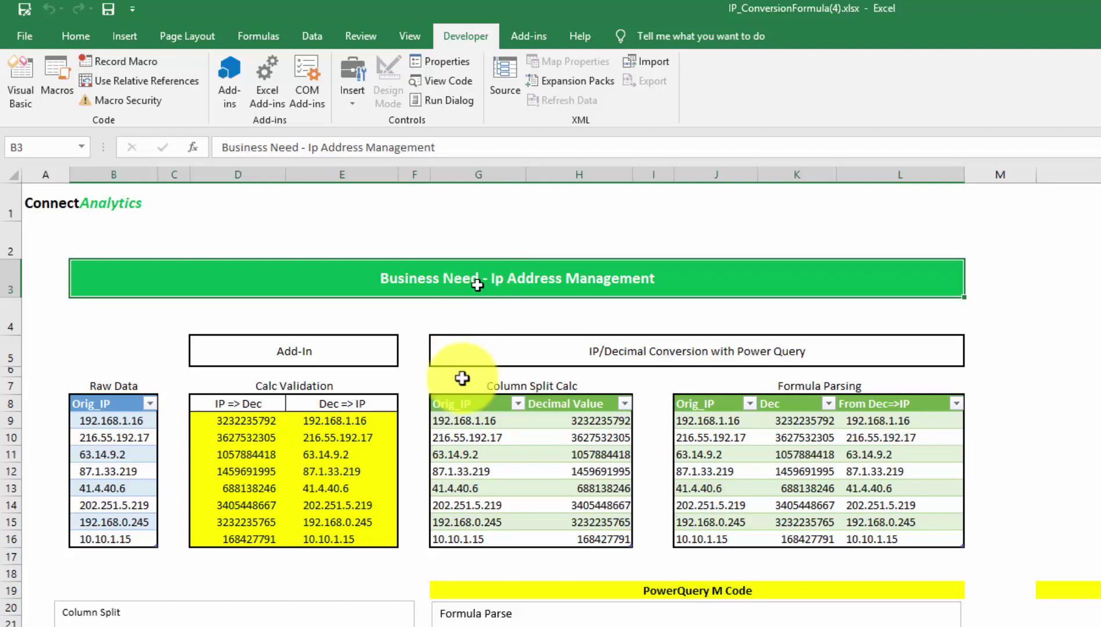
left_click(238, 421)
key("alt+t")
key("i")
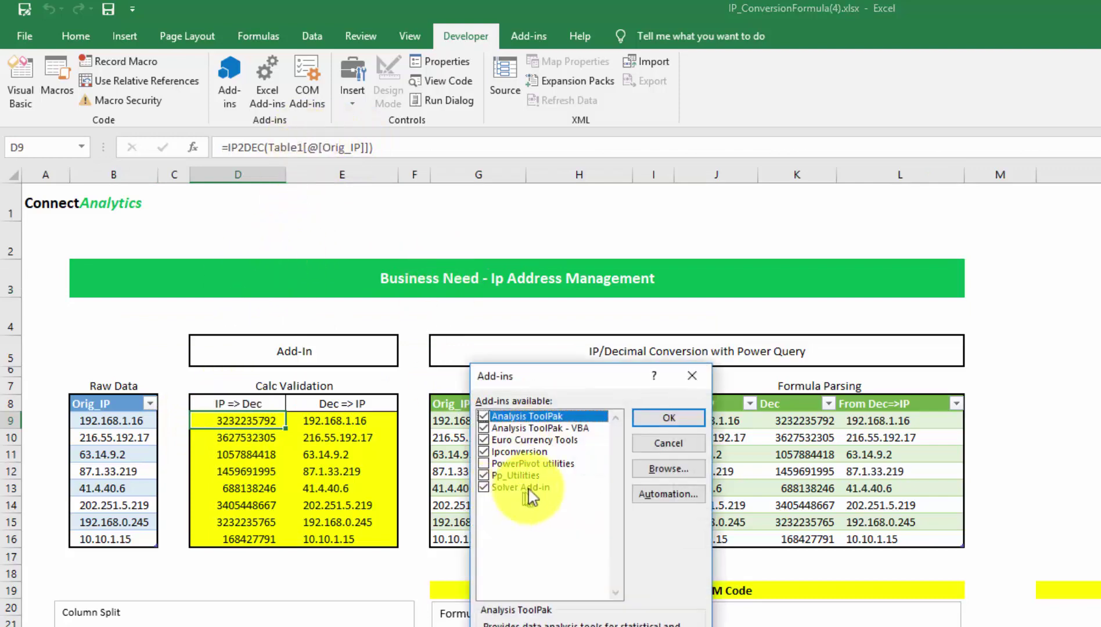
left_click(692, 378)
Inspect the IP2DEC and IPFROMDEC formulas in D9:E13, including D9's Orig_IP reference.
left_click(316, 419)
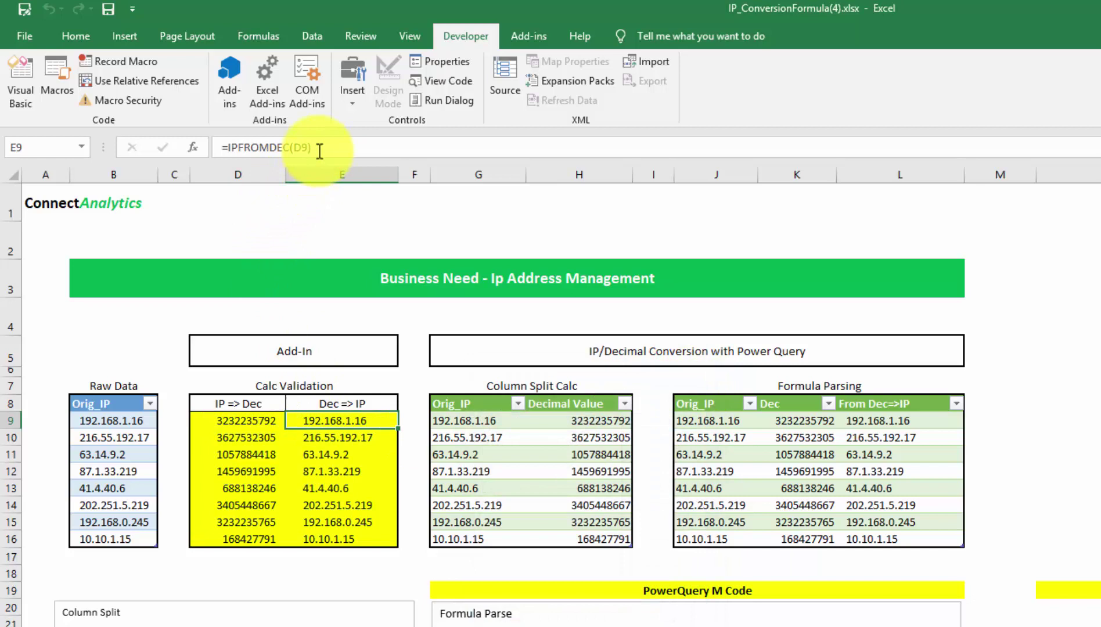
left_click(311, 439)
left_click(250, 437)
left_click(247, 472)
left_click(247, 489)
left_click_drag(247, 488, 247, 505)
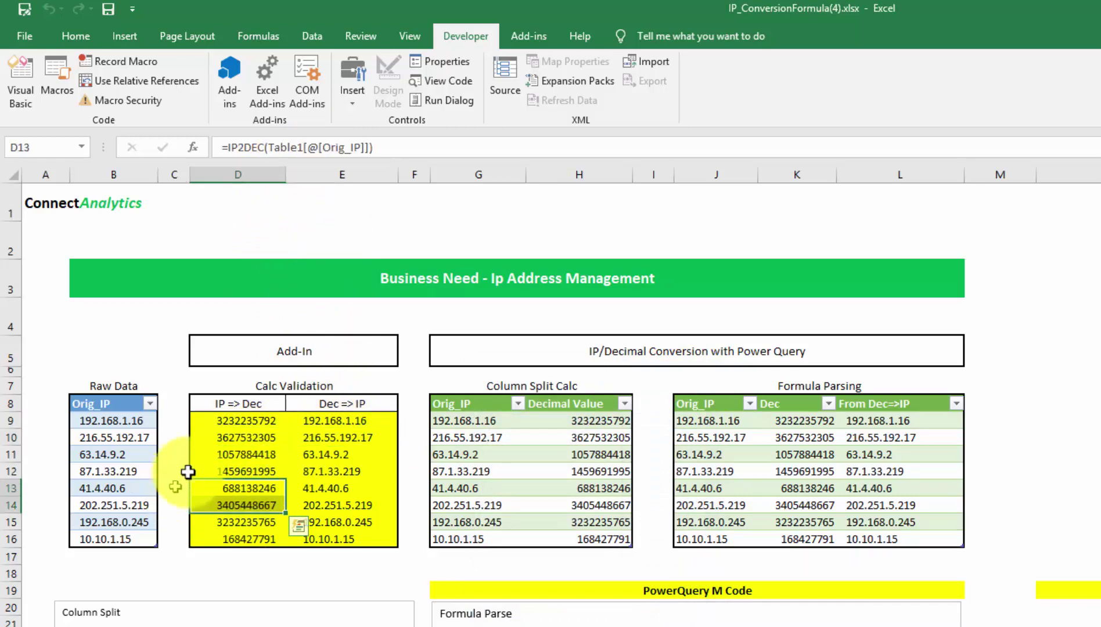
left_click(238, 420)
left_click(446, 152)
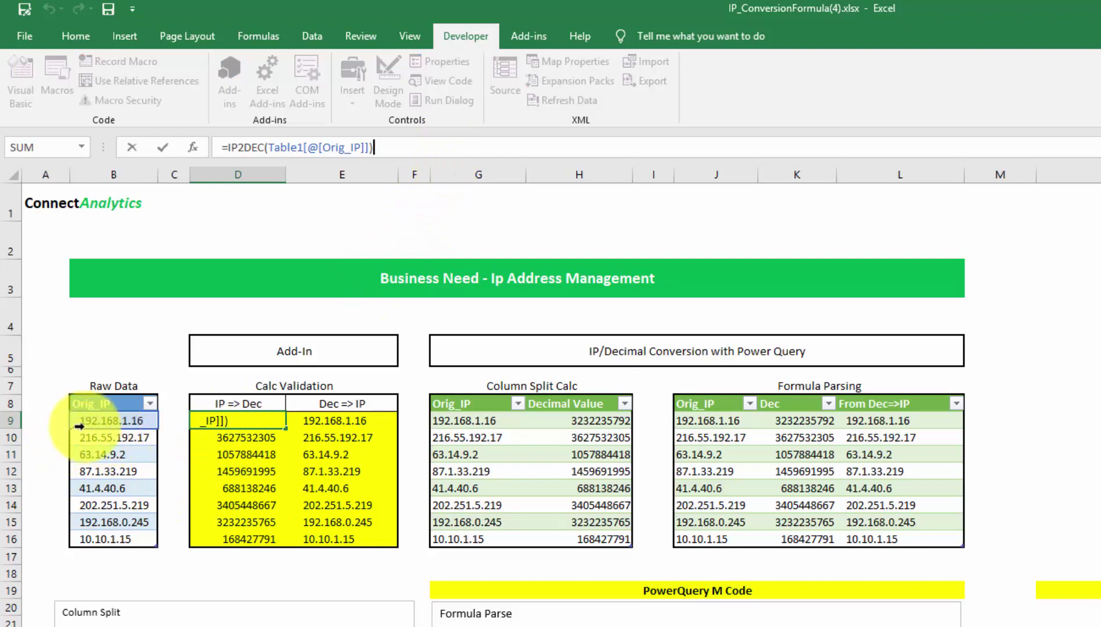
key("Return")
left_click(332, 420)
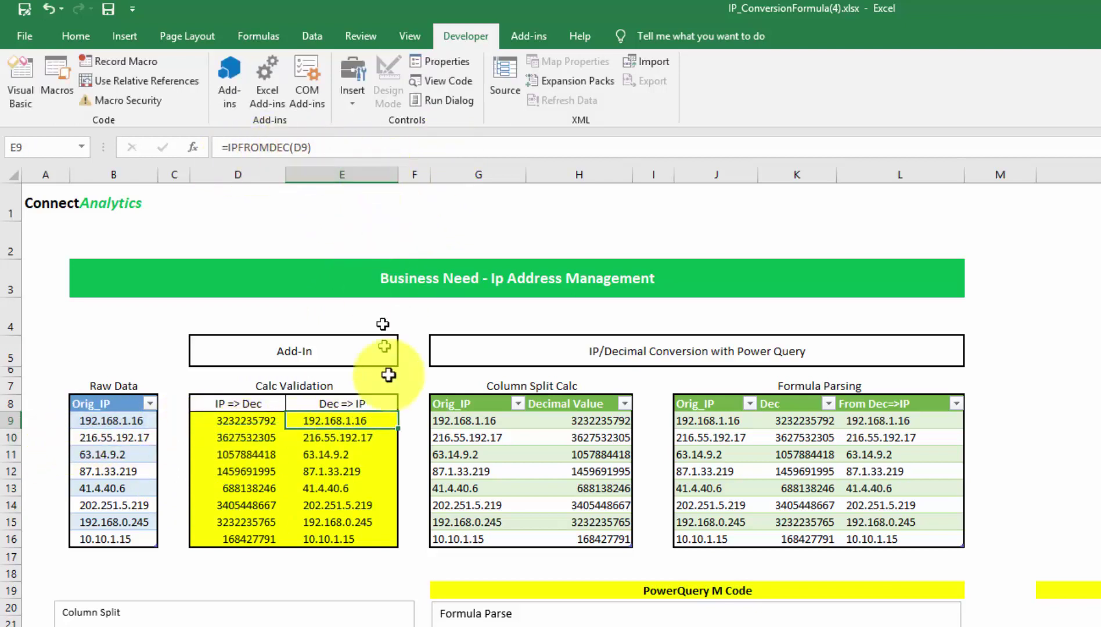
key("Down")
key("Down")
key("Down")
key("Down")
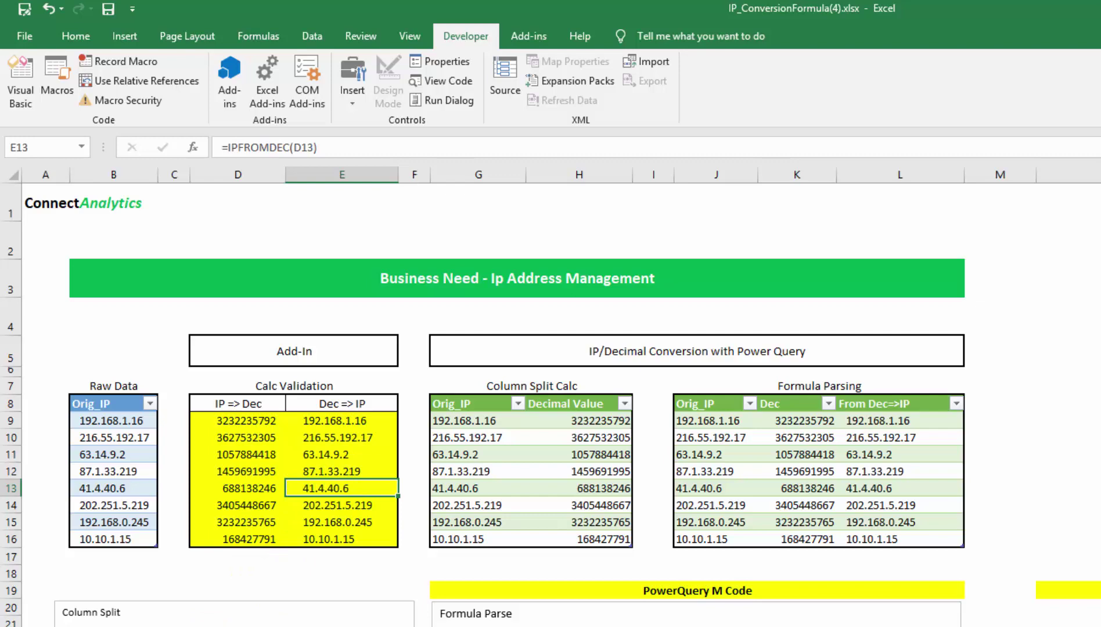
Review the M code boxes further down the sheet, then switch to the Data tab.
scroll(352, 460, "down", 3)
scroll(522, 349, "up", 2)
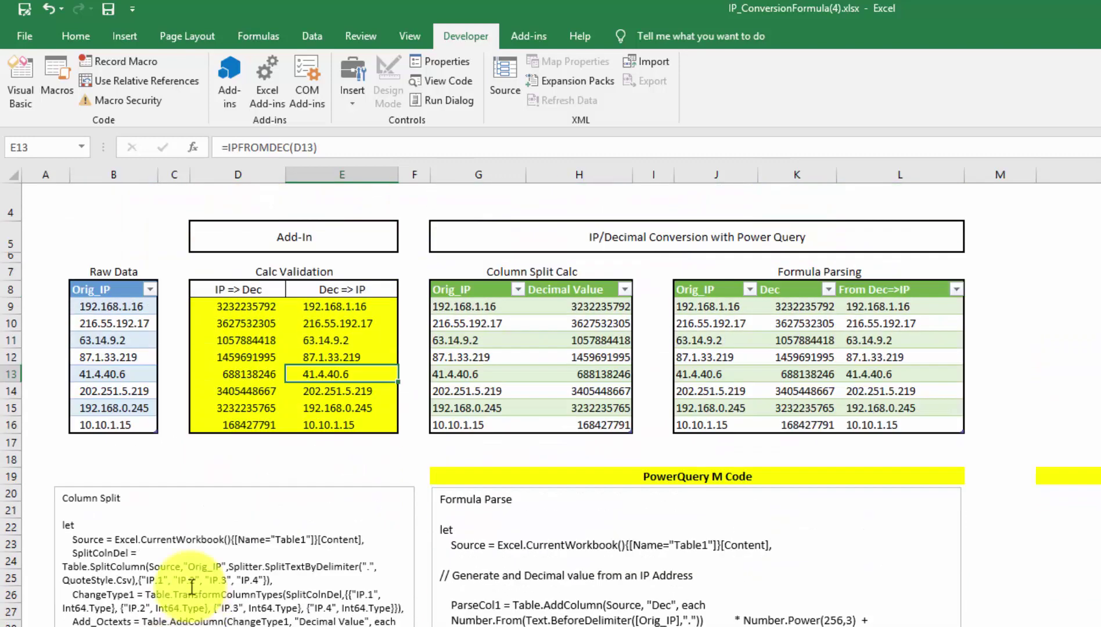
scroll(283, 474, "up", 1)
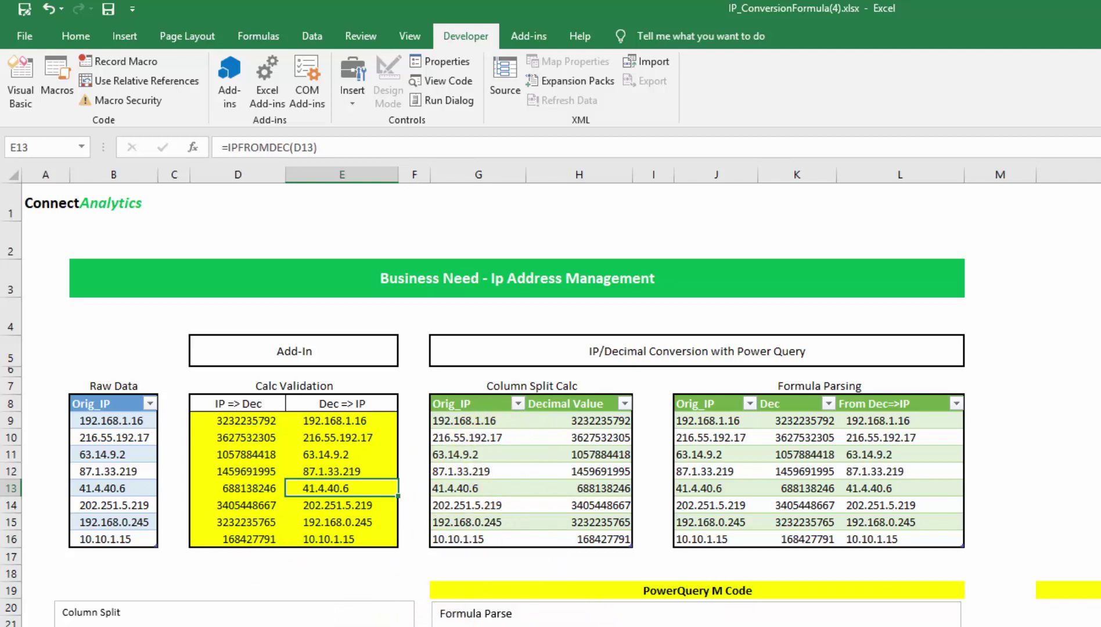
scroll(523, 604, "down", 1)
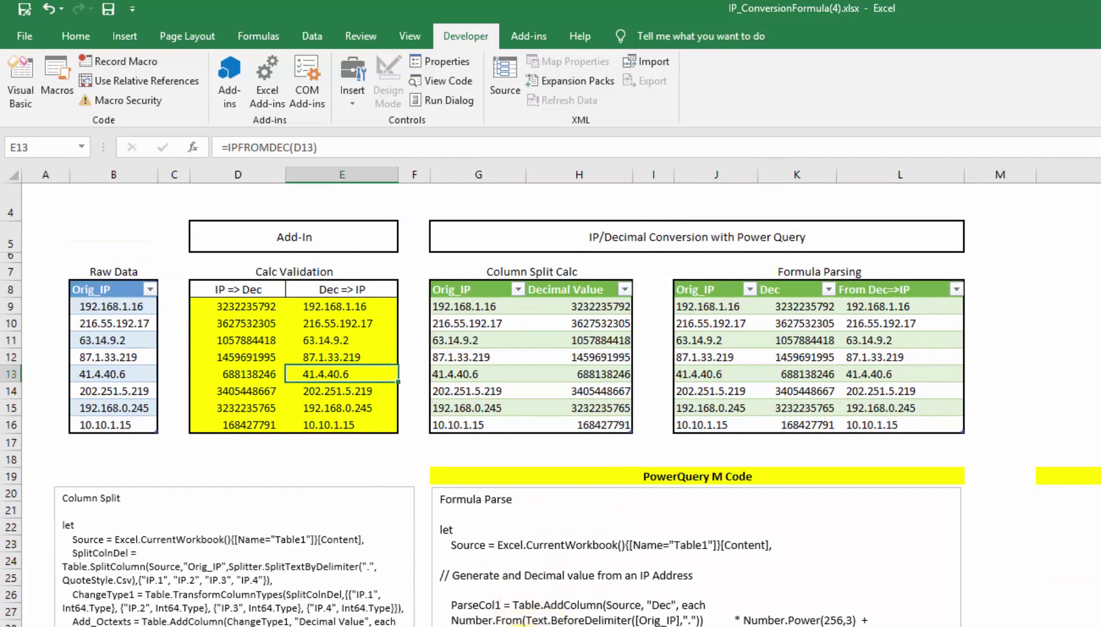
scroll(476, 610, "up", 1)
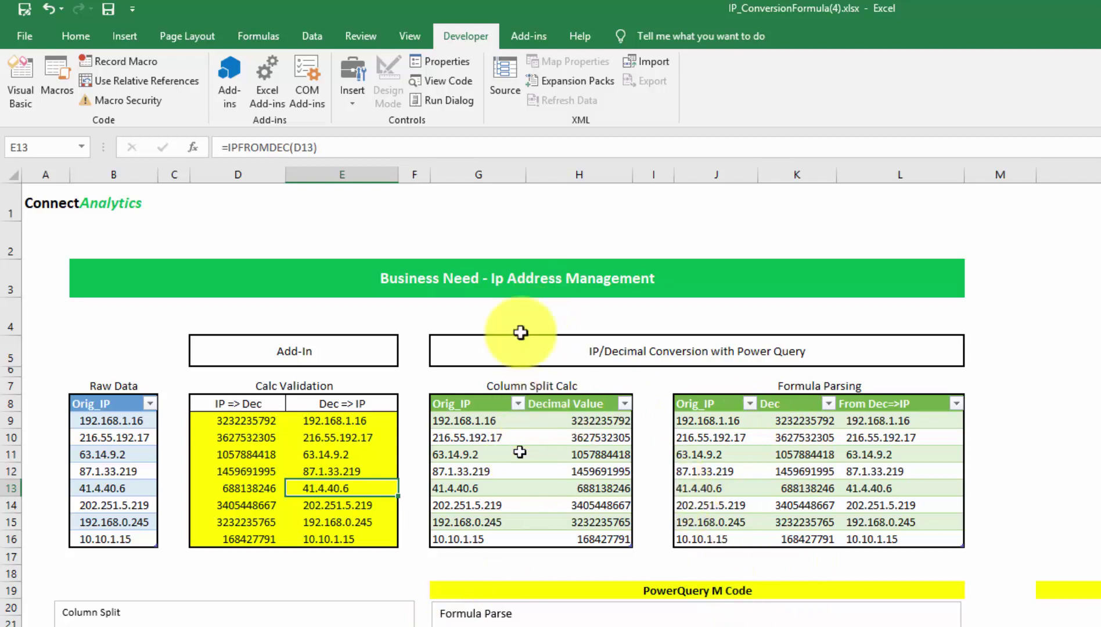
left_click(313, 34)
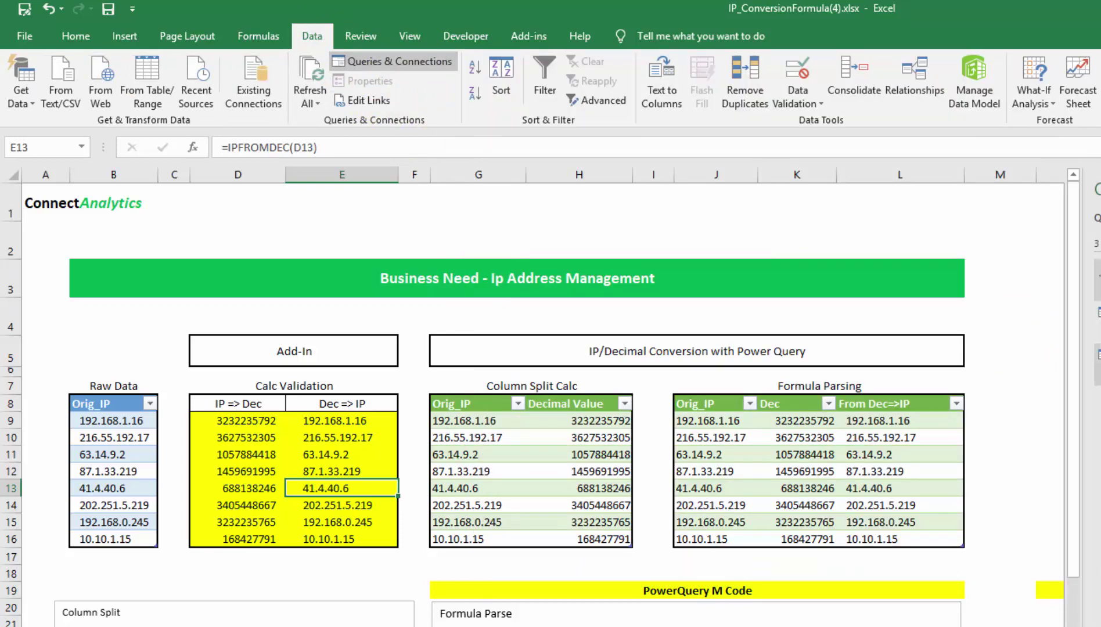
Edit the ColumnSplit - 5 Lines query from the Queries & Connections pane.
mouse_move(1098, 366)
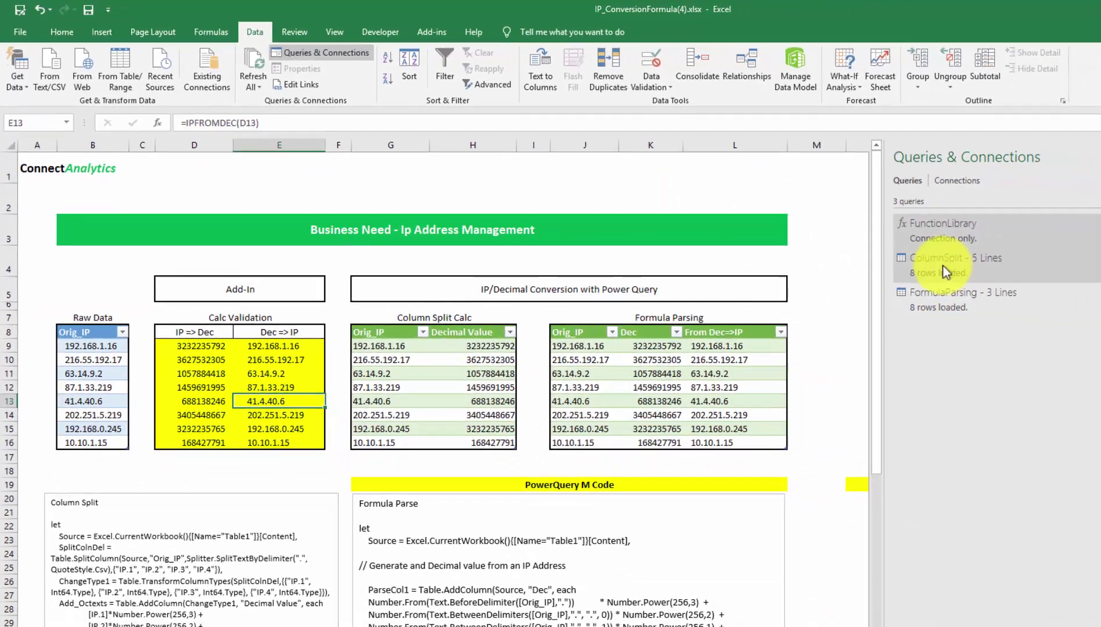
right_click(840, 238)
left_click(871, 274)
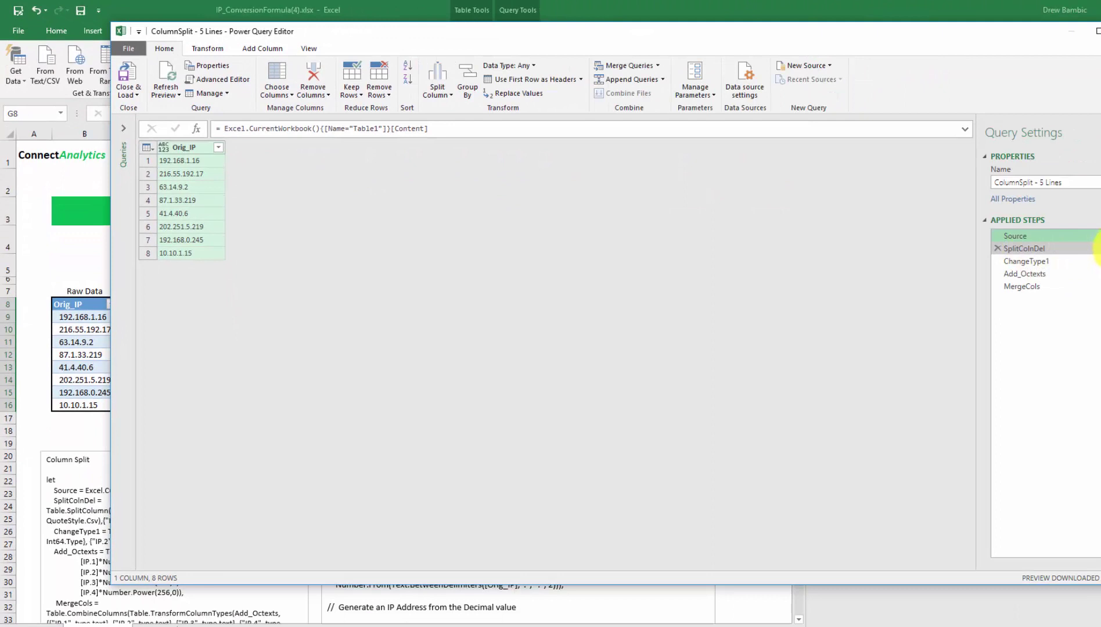
Review the SplitColnDel split-at-each-dot step and the Add_Octexts Decimal Value calculation.
left_click(1097, 249)
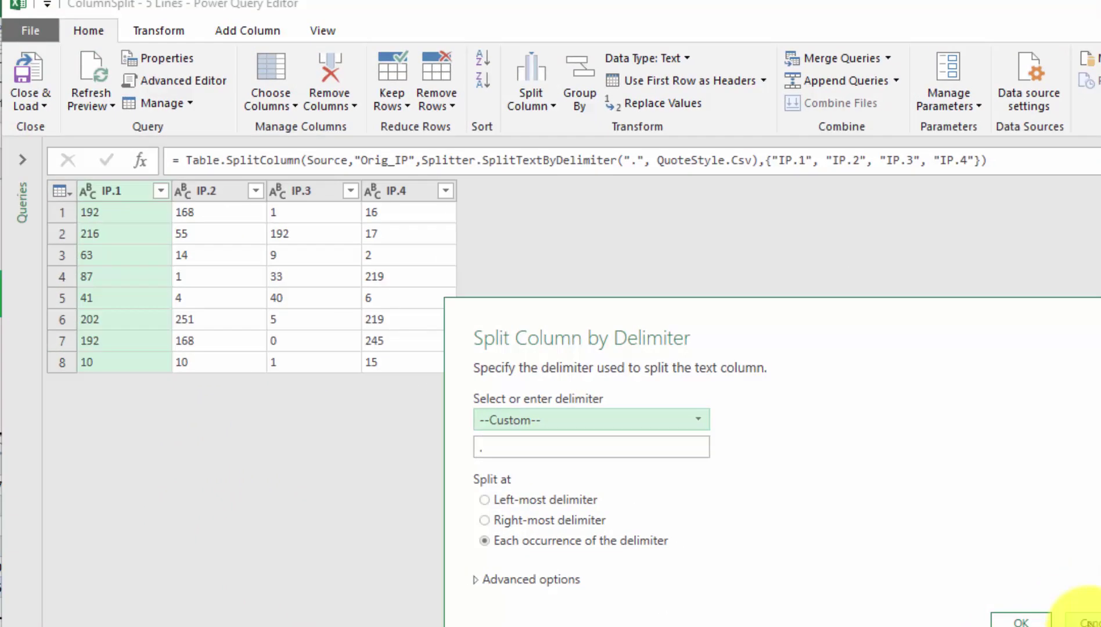
left_click(862, 524)
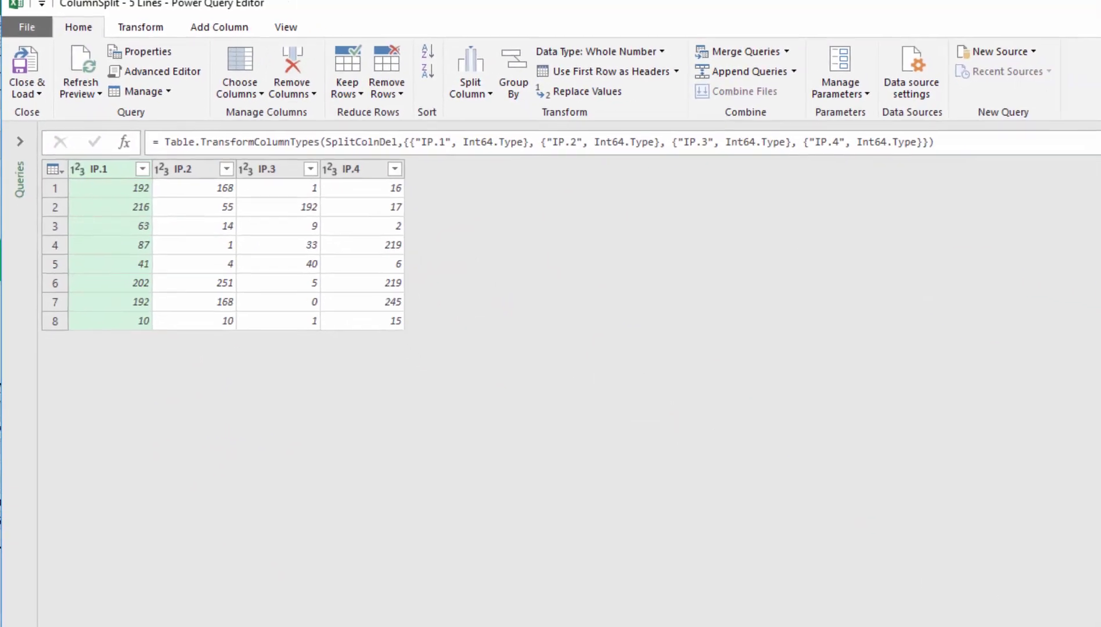
left_click(1074, 261)
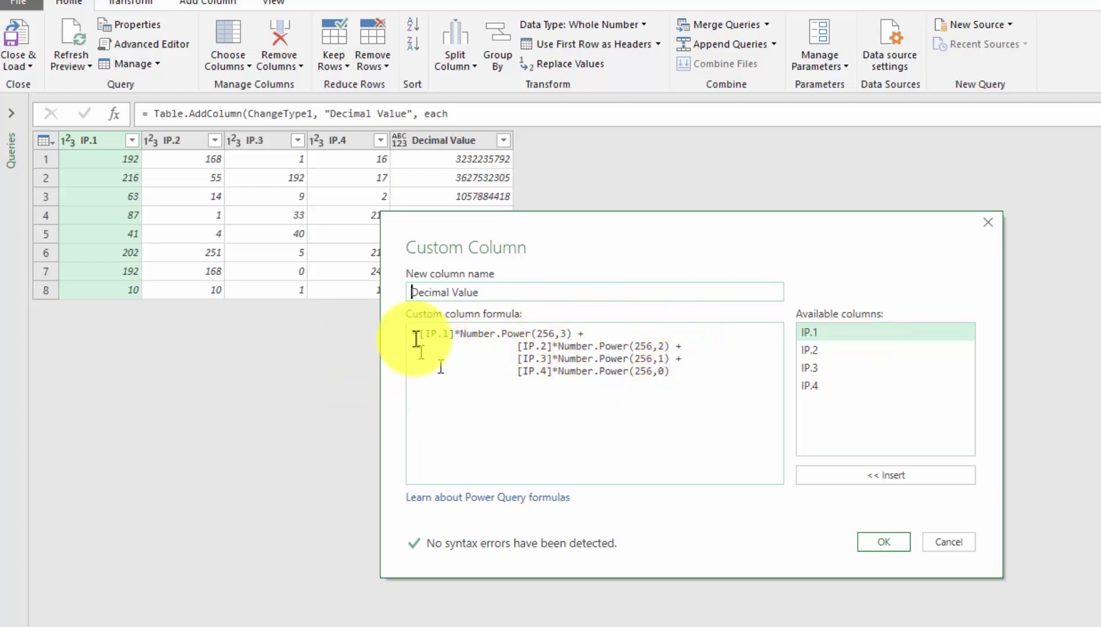
left_click(891, 540)
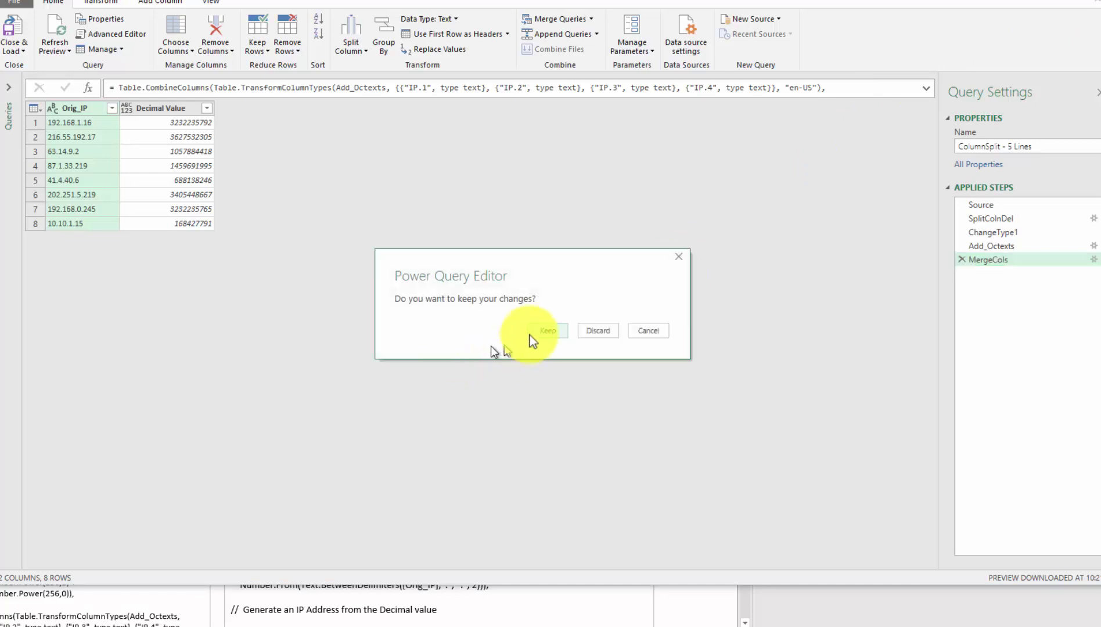
Keep the ColumnSplit changes and show FormulaParsing's full M code in an enlarged Advanced Editor.
left_click(549, 330)
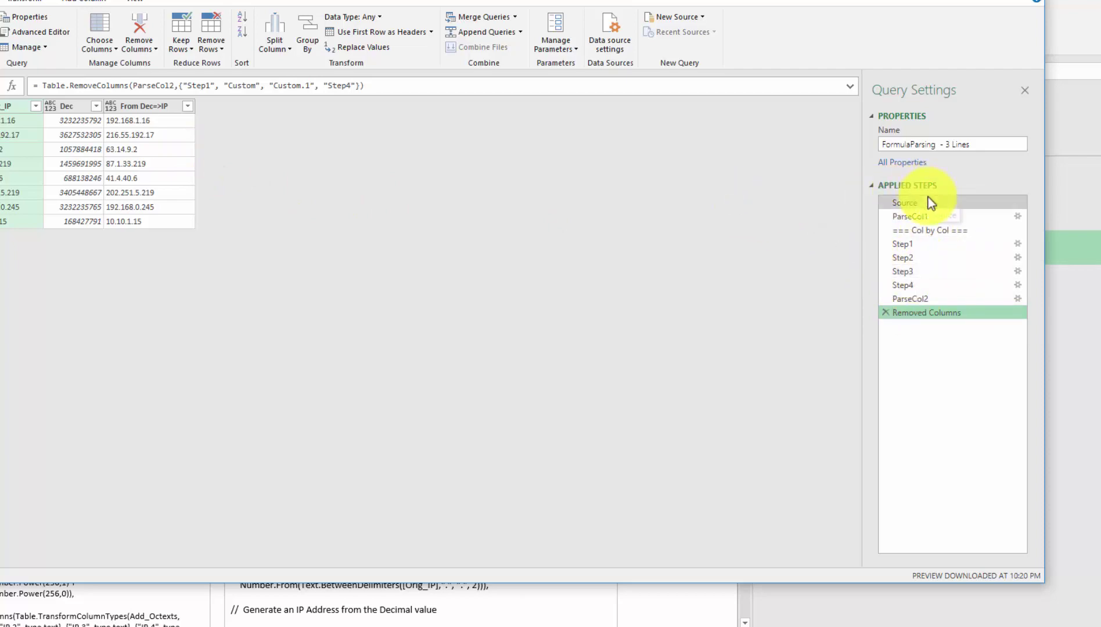
left_click(910, 216)
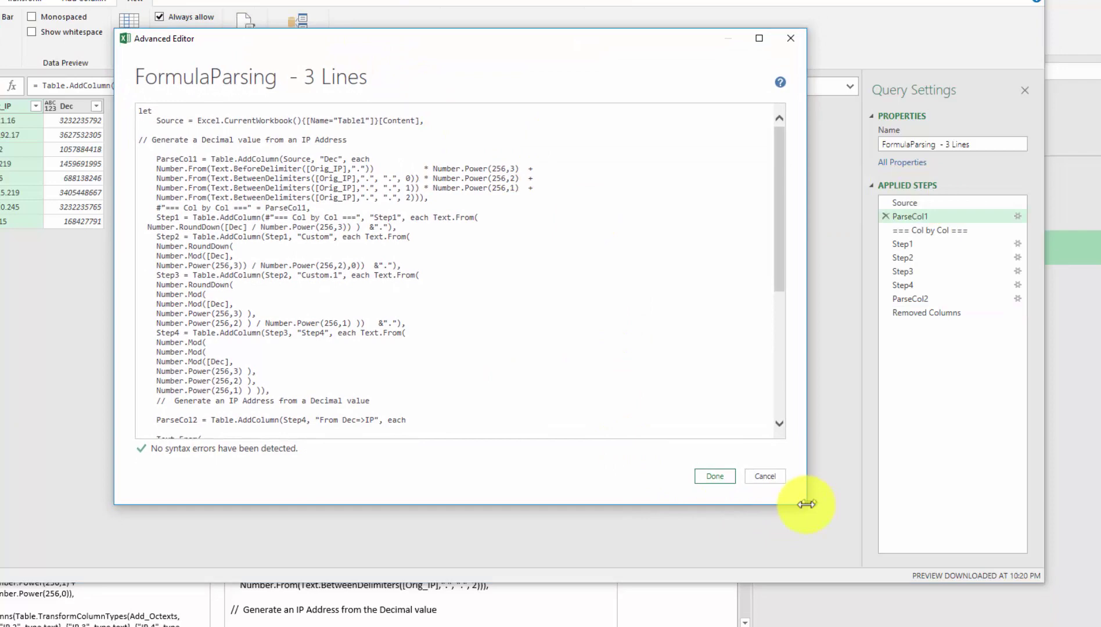
left_click_drag(806, 504, 852, 574)
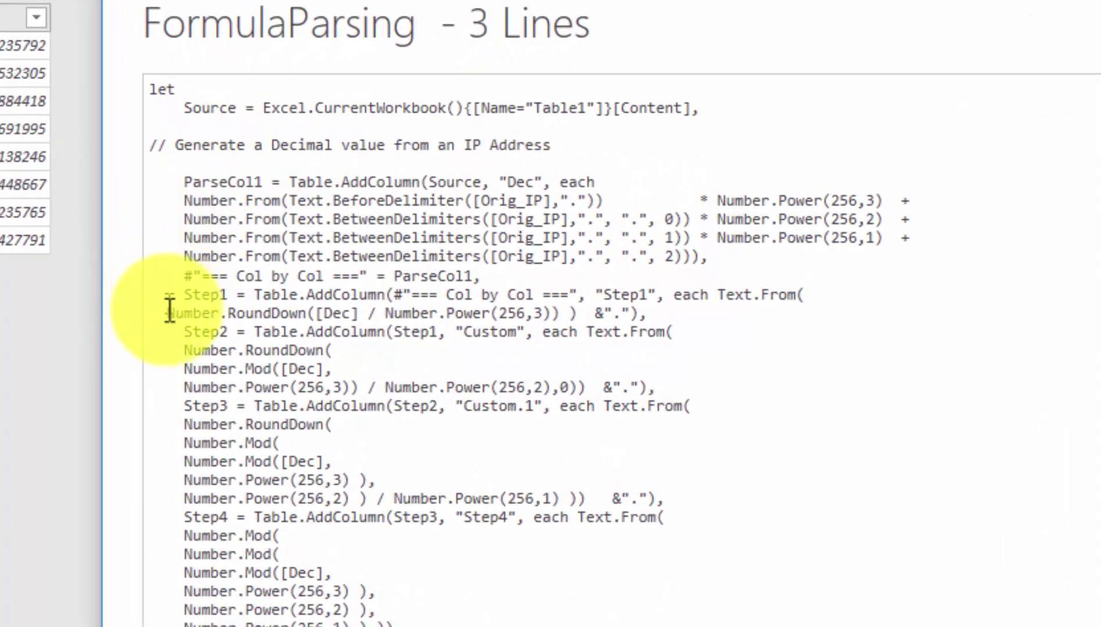
Insert a blank line before the #"=== Col by Col ===" step.
left_click(179, 277)
key("Return")
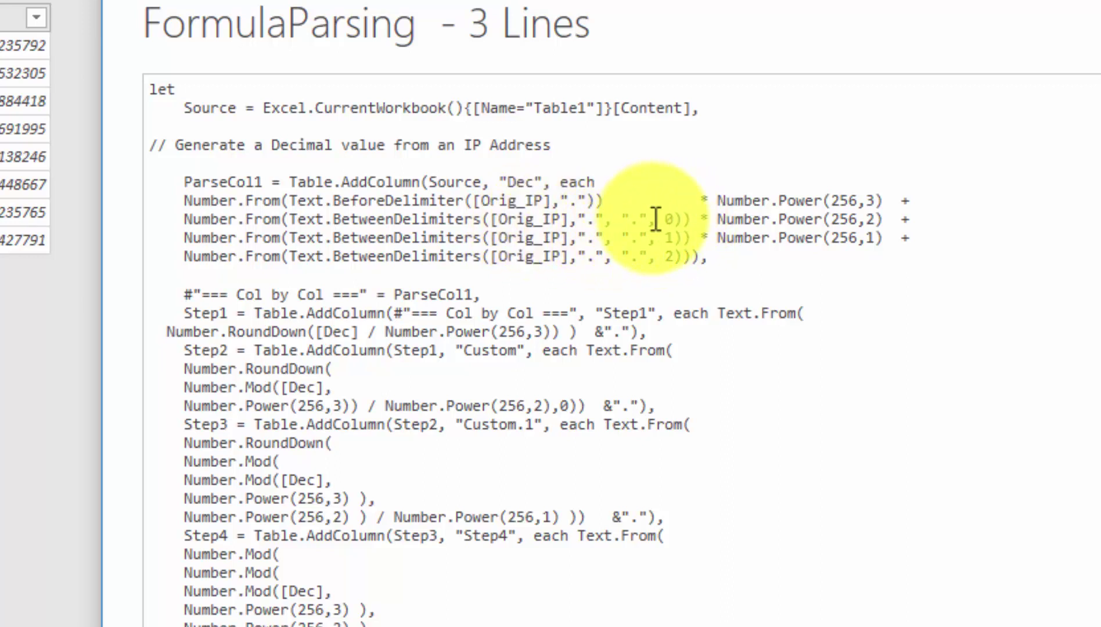
left_click(184, 294)
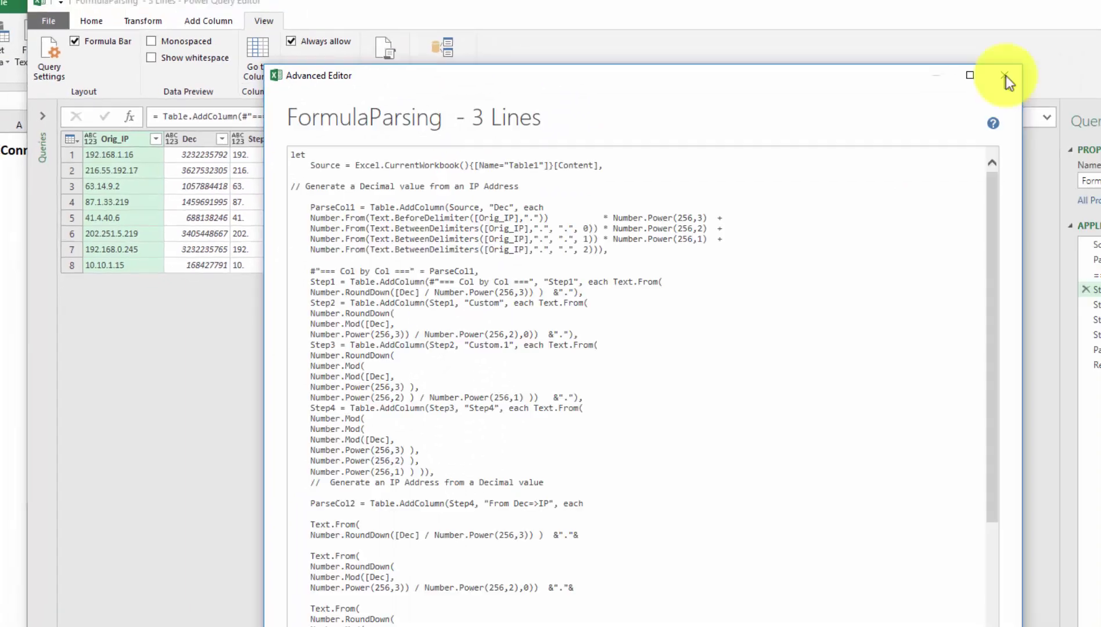
Close the M code and review Step1's custom column formula after the Col by Col step.
left_click(990, 77)
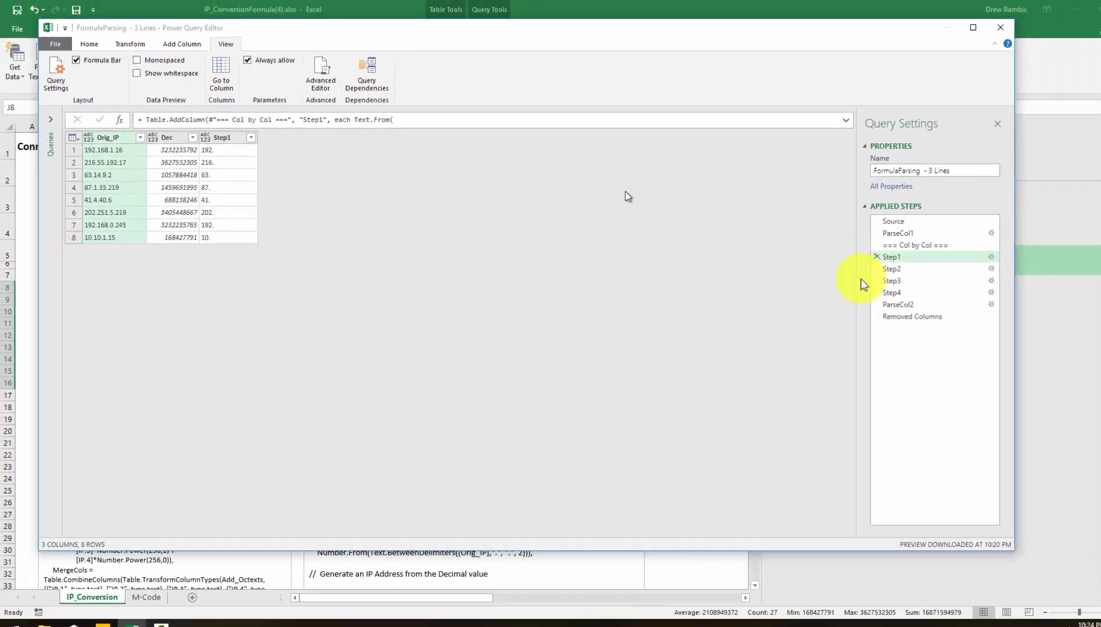
left_click(917, 247)
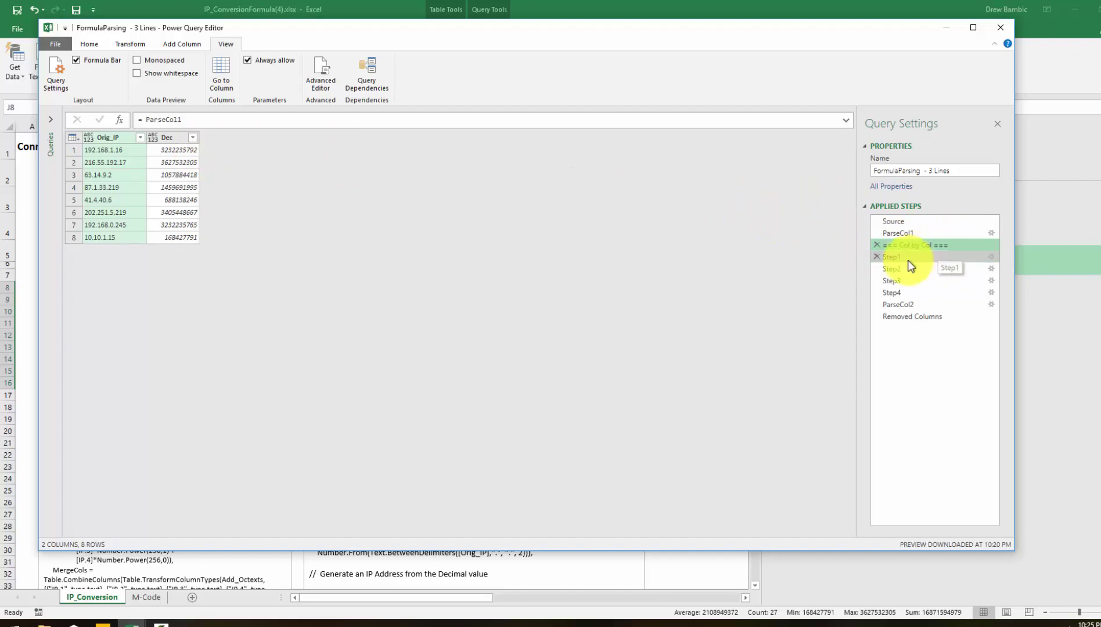
left_click(990, 256)
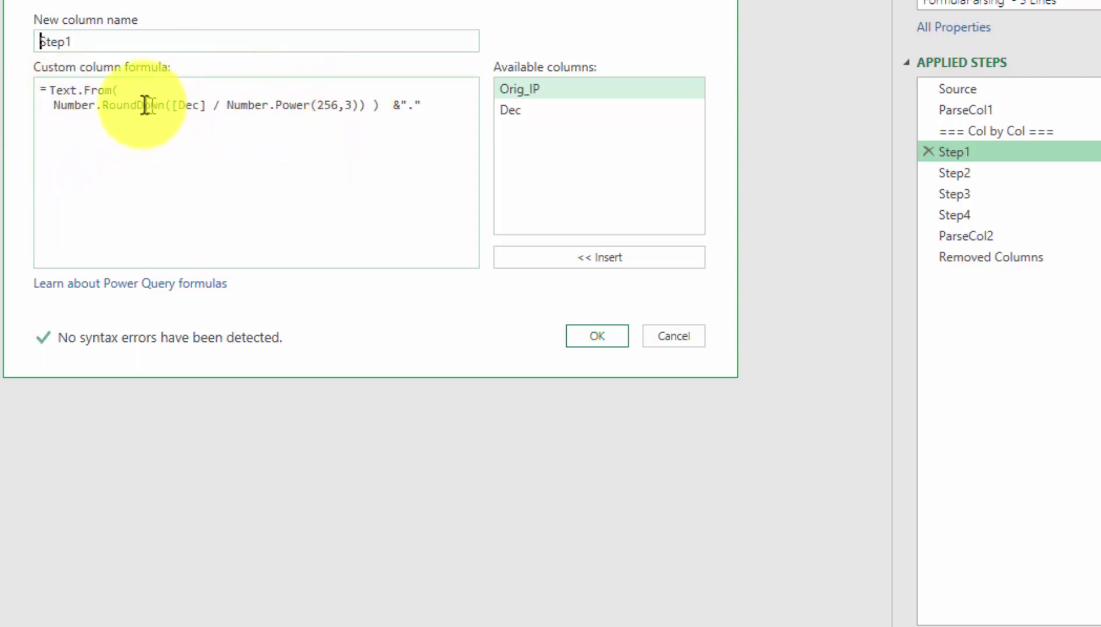
left_click(597, 336)
left_click(1094, 173)
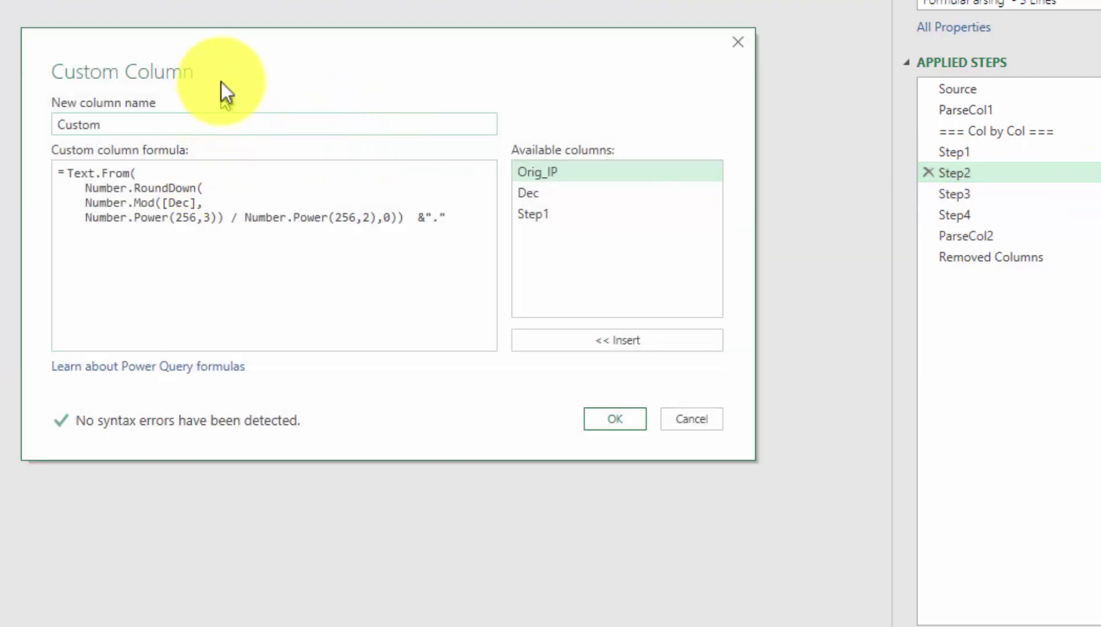
Read the Step2, Step3 and Step4 octet formulas, closing each without changes.
left_click_drag(221, 55, 249, 5)
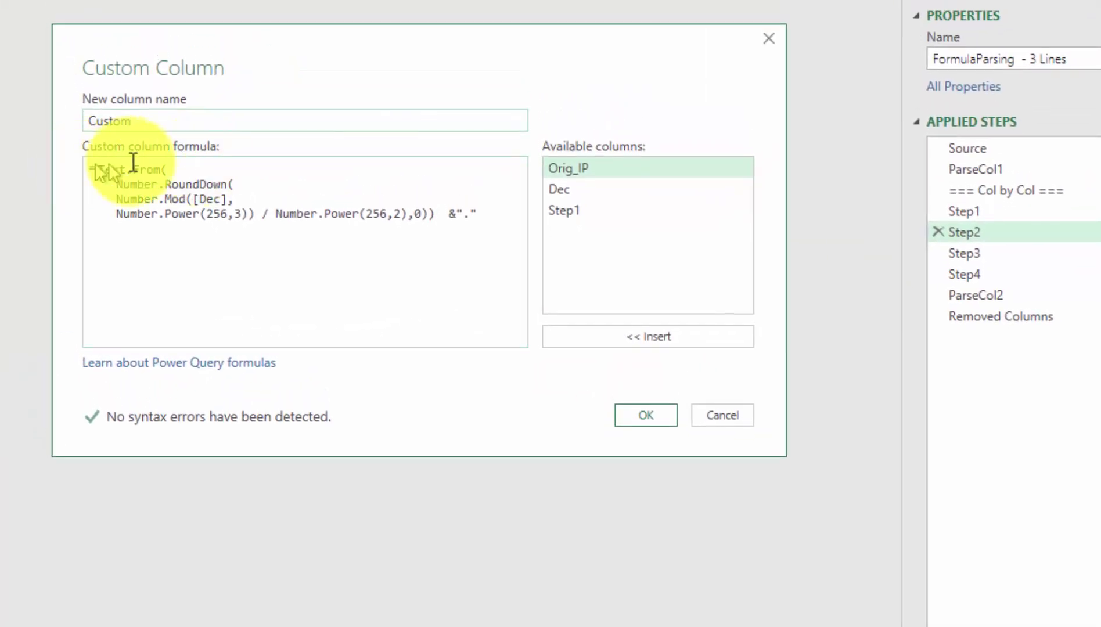
left_click(166, 125)
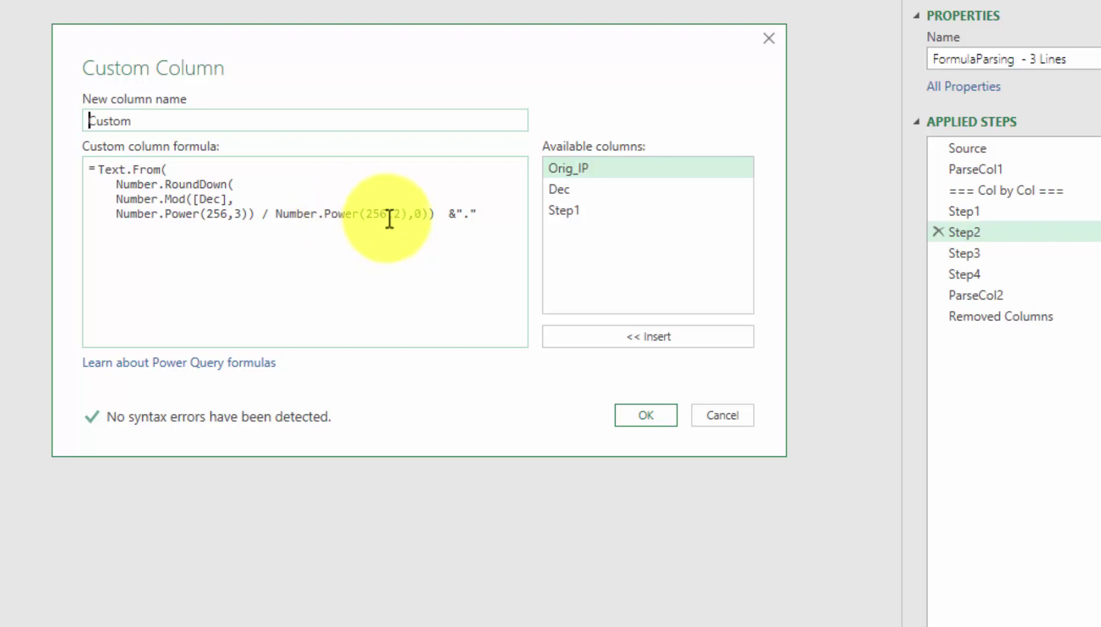
key("Escape")
mouse_move(980, 238)
left_mouse_down()
mouse_move(987, 213)
mouse_move(993, 251)
left_mouse_up()
double_click(994, 254)
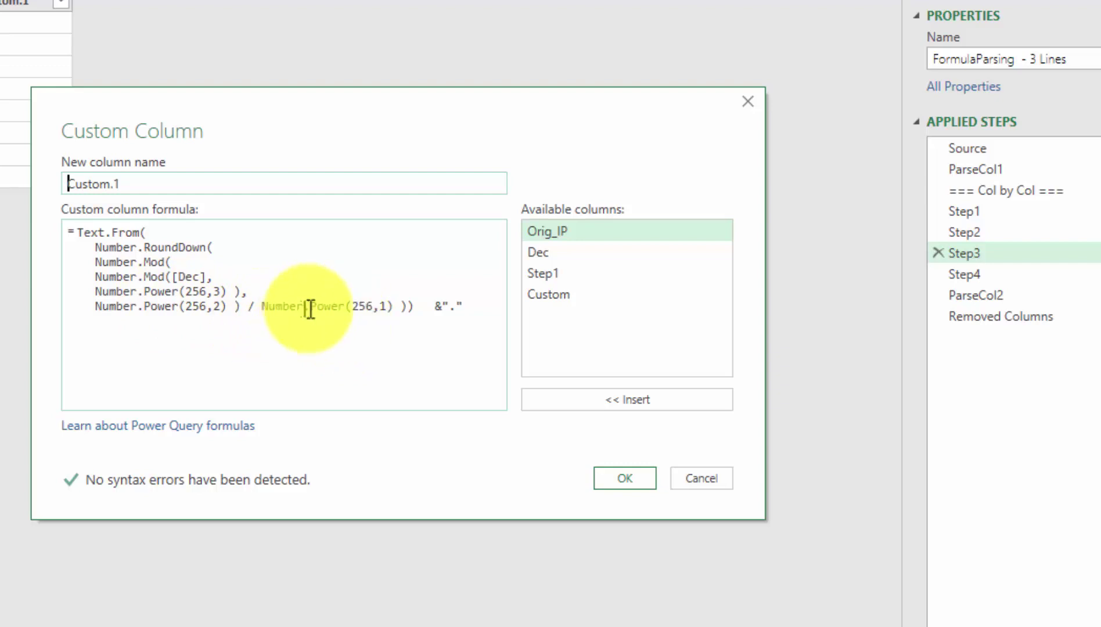
left_click(684, 472)
left_click(978, 270)
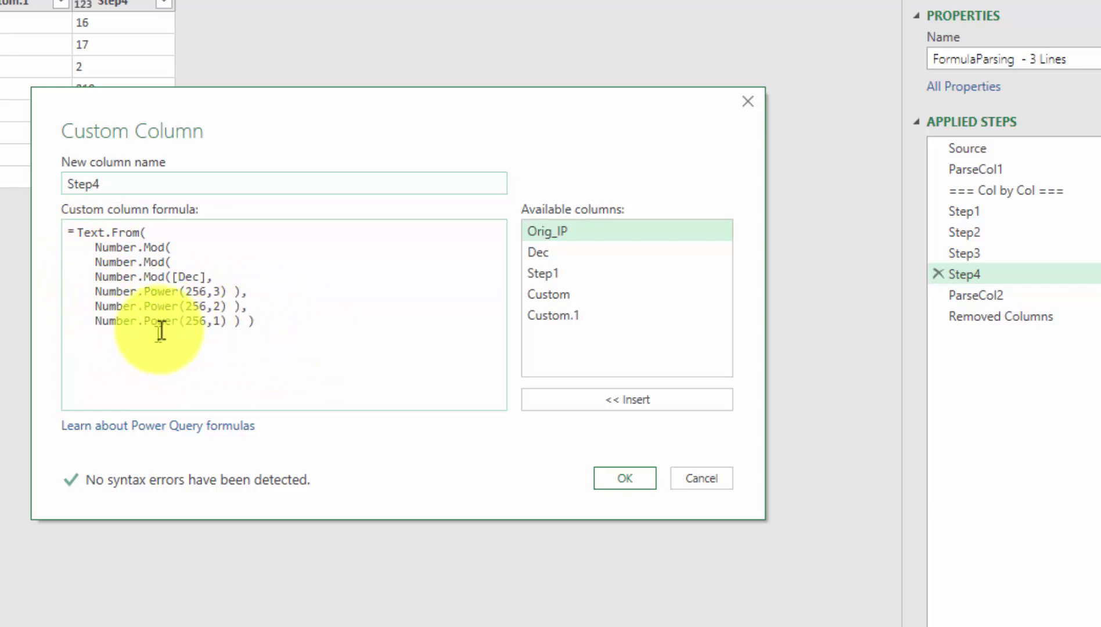
left_click(719, 478)
Review the ParseCol2 From Dec=>IP formula joining the four octets, then confirm it.
left_click(985, 291)
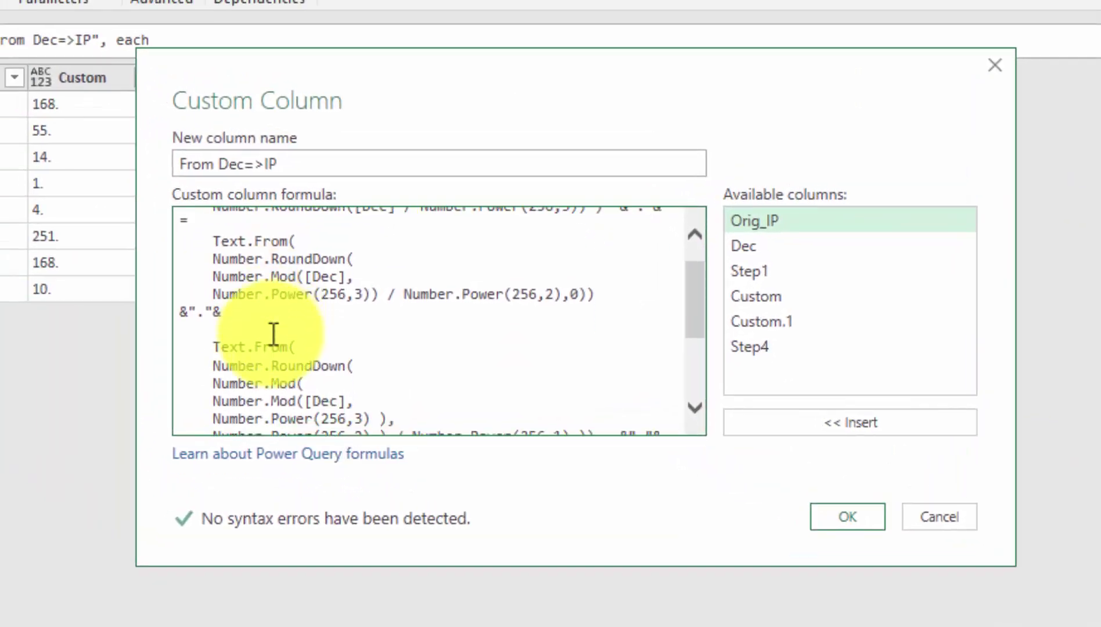
scroll(273, 334, "down", 3)
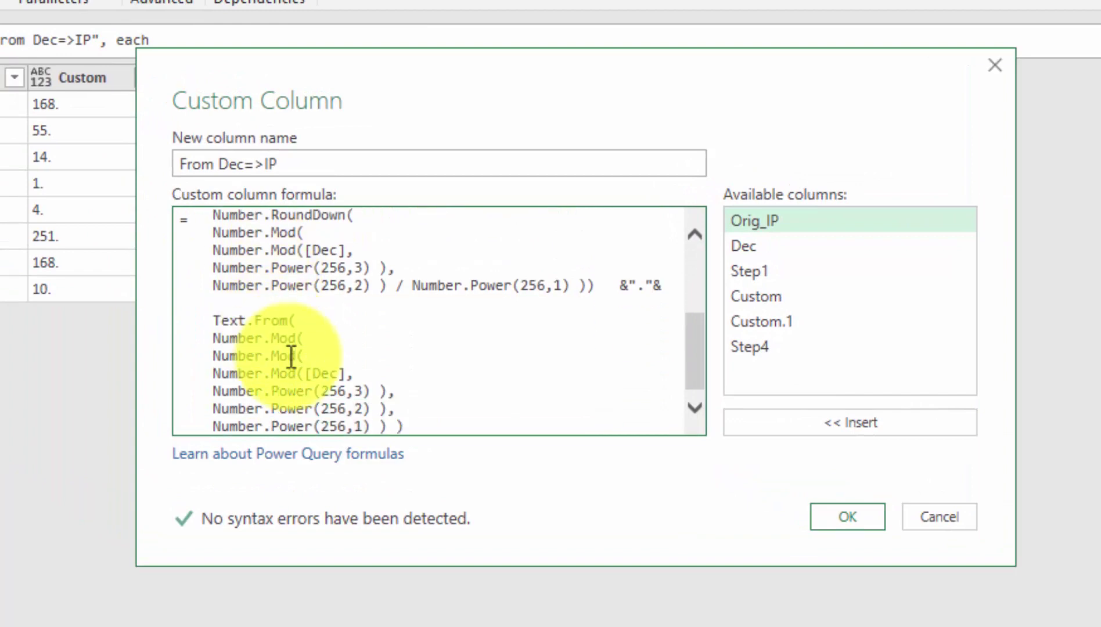
left_click(848, 516)
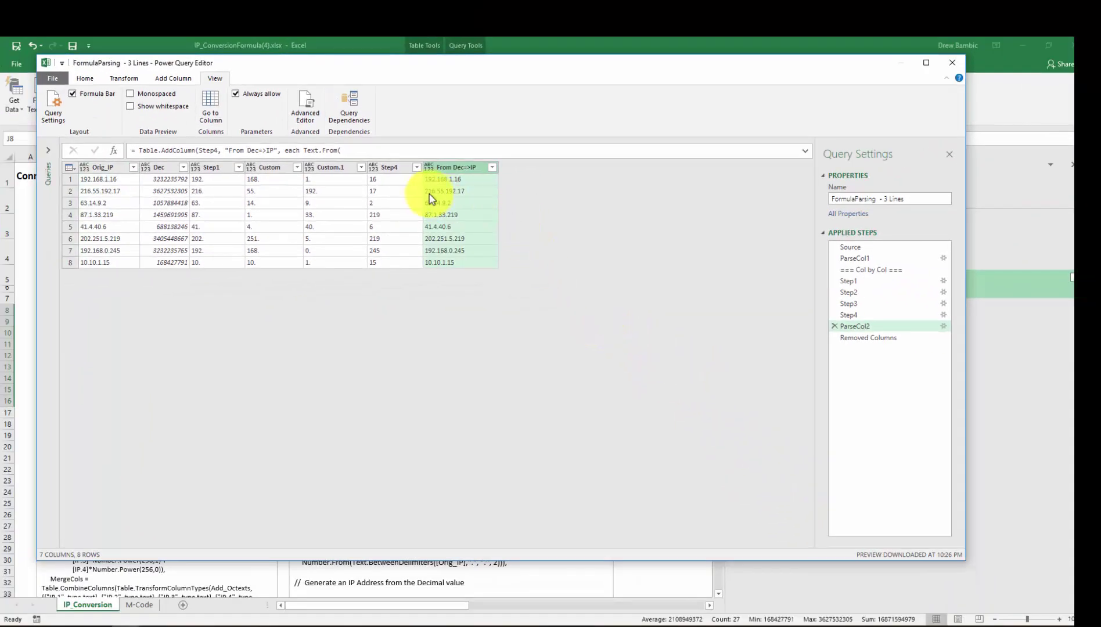
Close Power Query Editor and keep the changes to the queries.
left_click(952, 64)
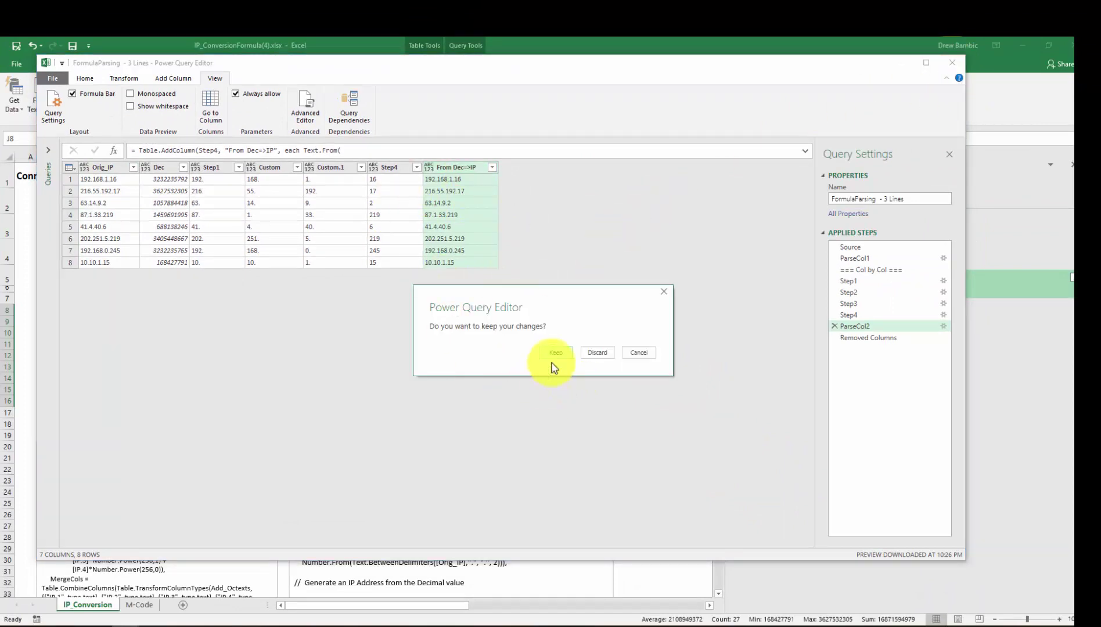
left_click(552, 354)
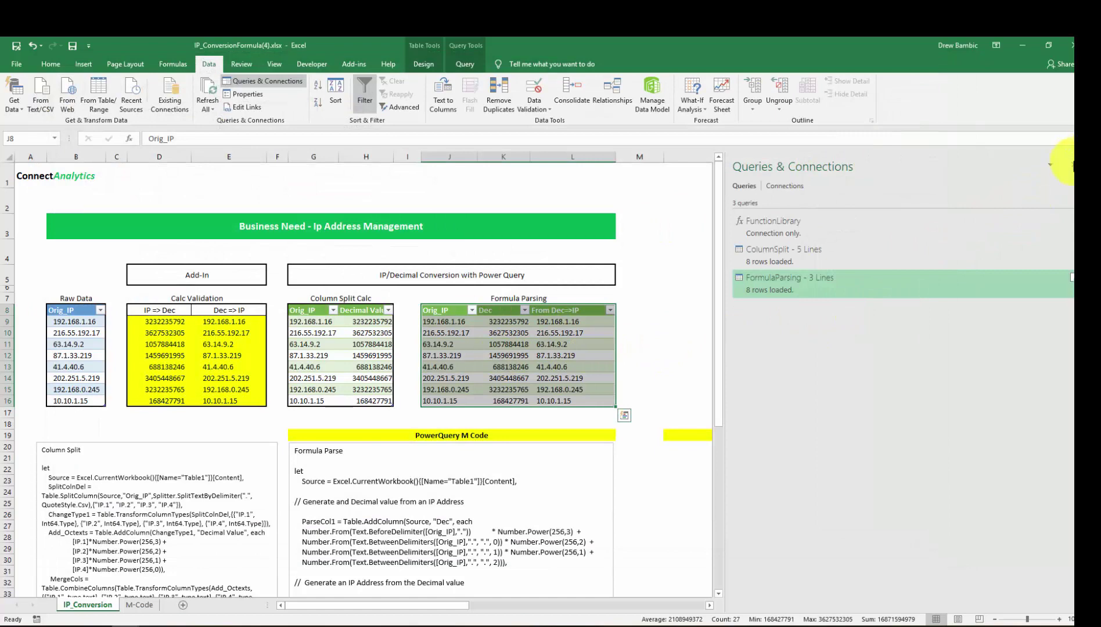
Hide the queries pane and expand the formula bar to show the 193 cell's full formula.
left_click(1071, 167)
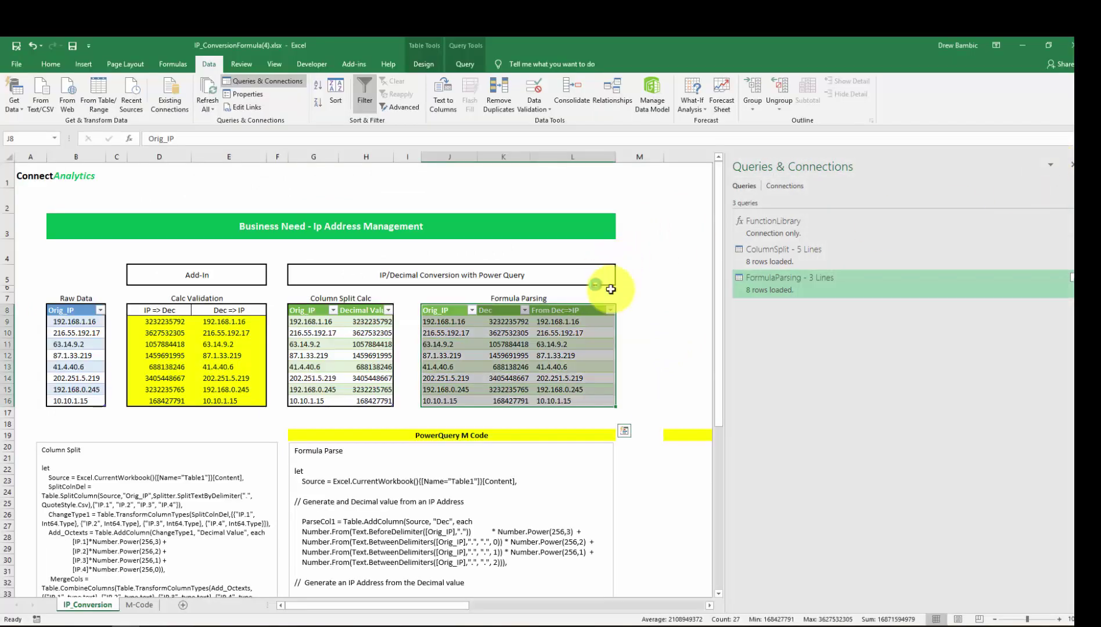
left_click(658, 285)
scroll(658, 288, "down", 5)
scroll(365, 389, "down", 2)
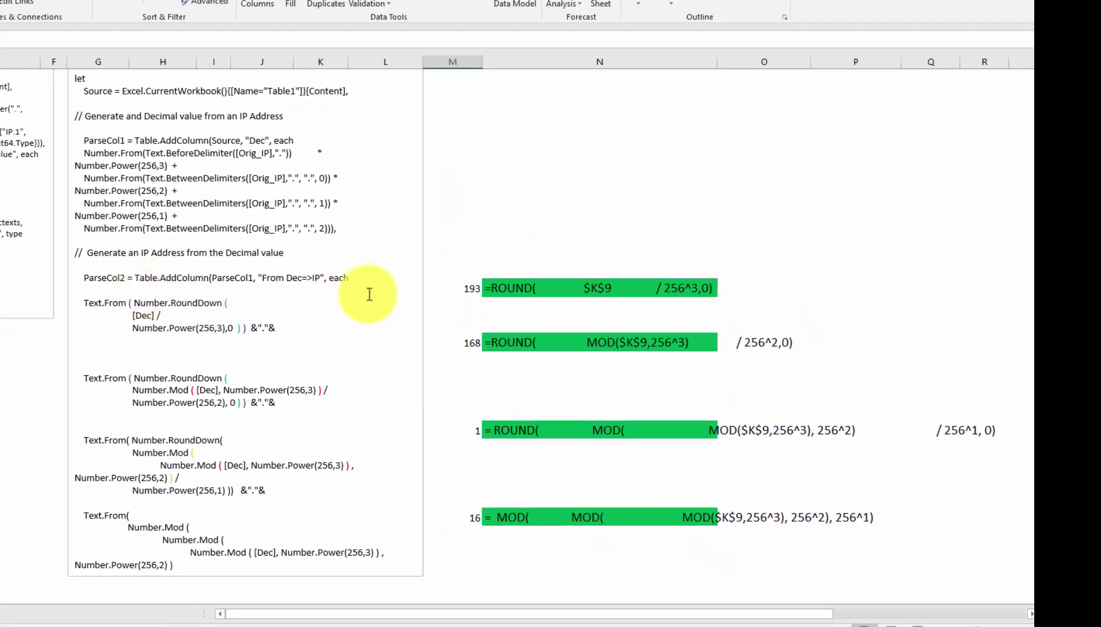
left_click(471, 289)
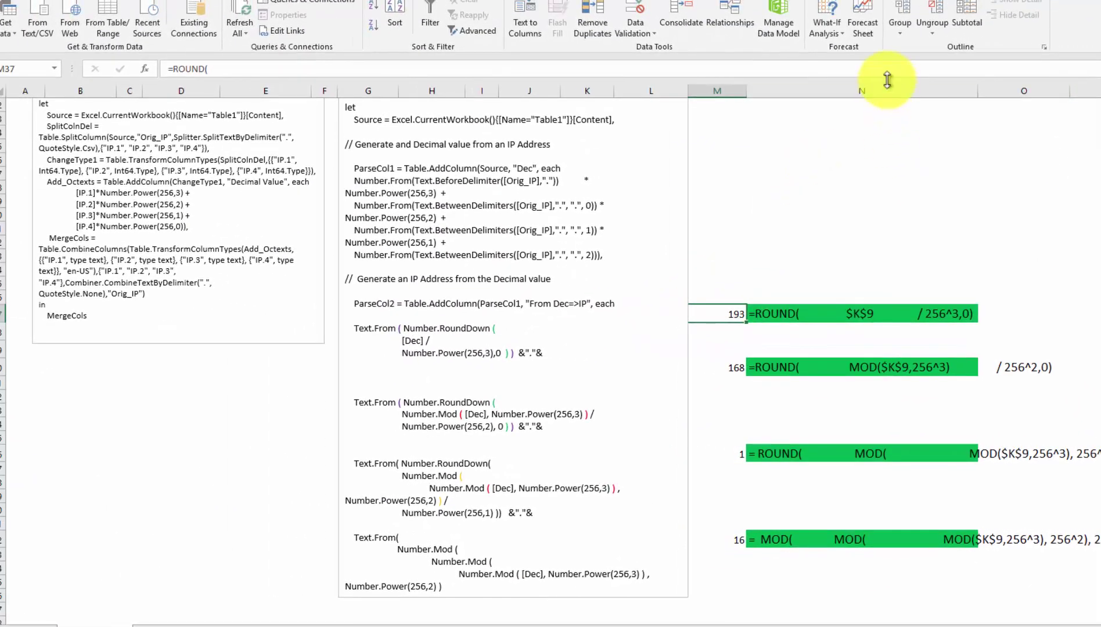
double_click(887, 80)
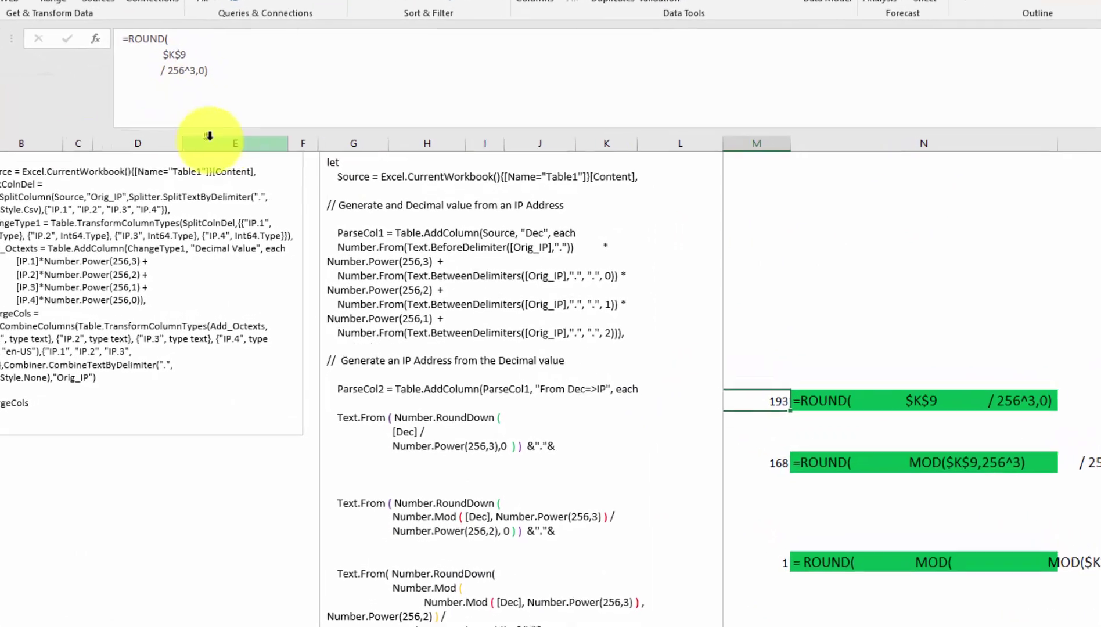
scroll(858, 295, "up", 10)
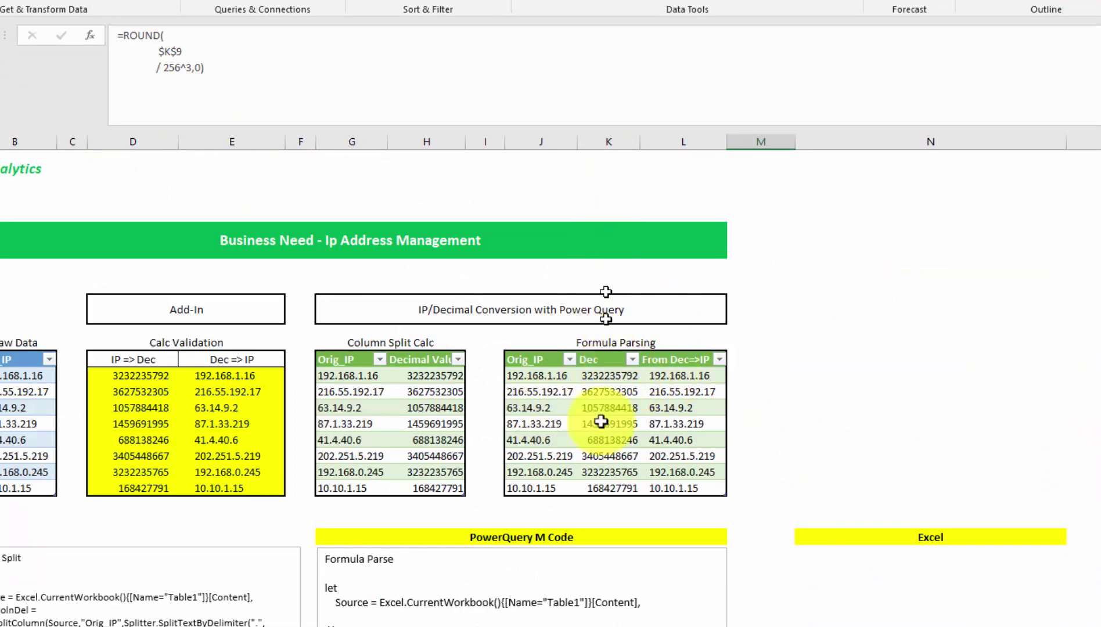
left_click(597, 379)
scroll(777, 411, "down", 8)
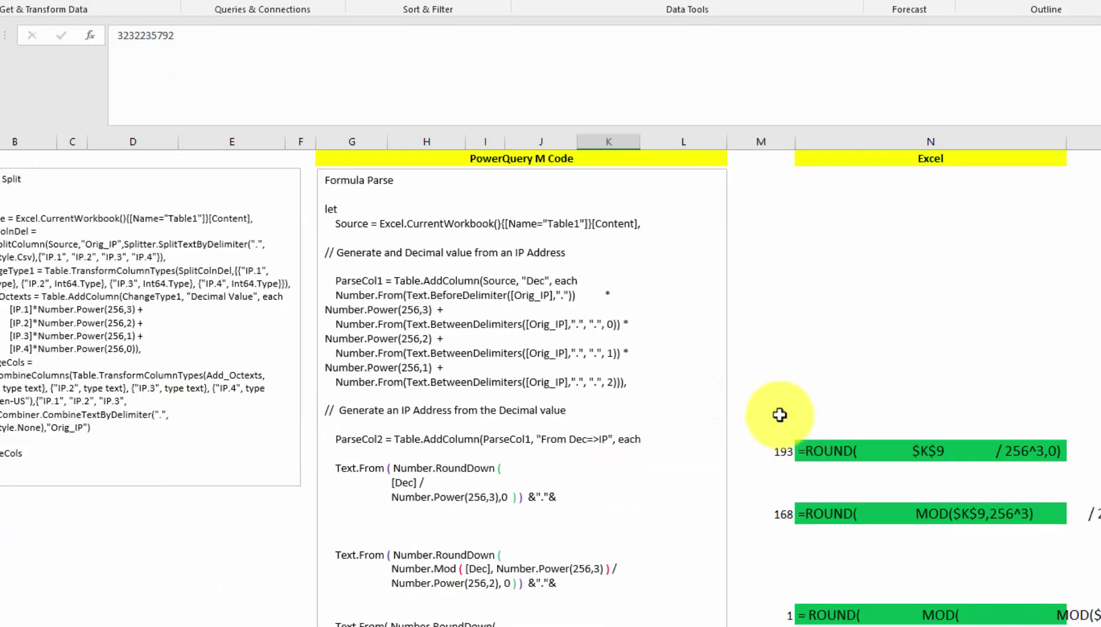
left_click(779, 451)
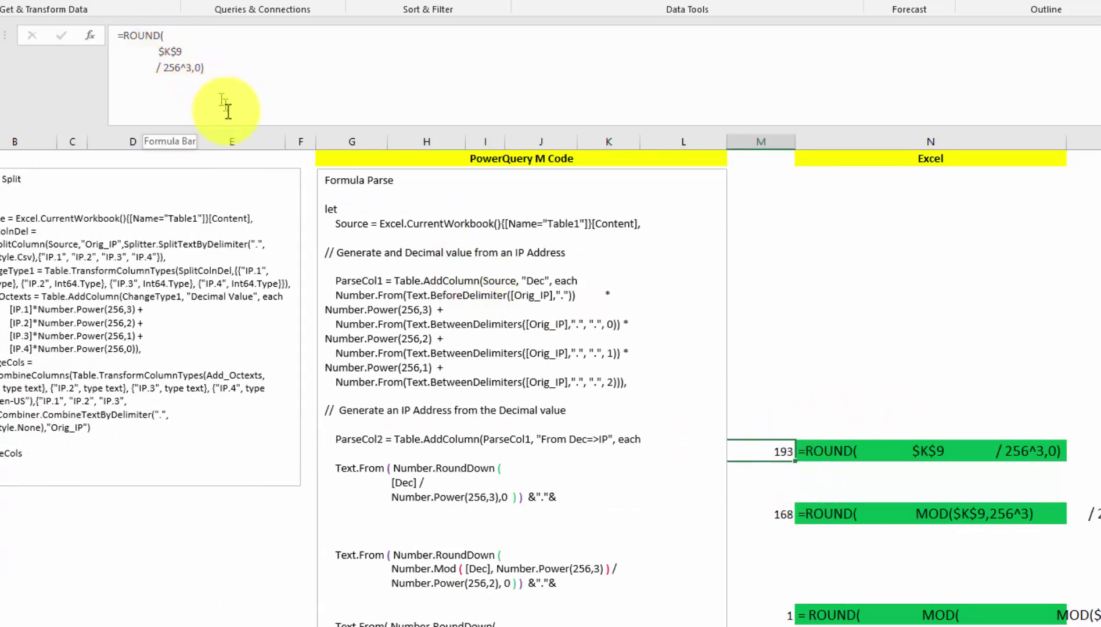
scroll(302, 278, "down", 2)
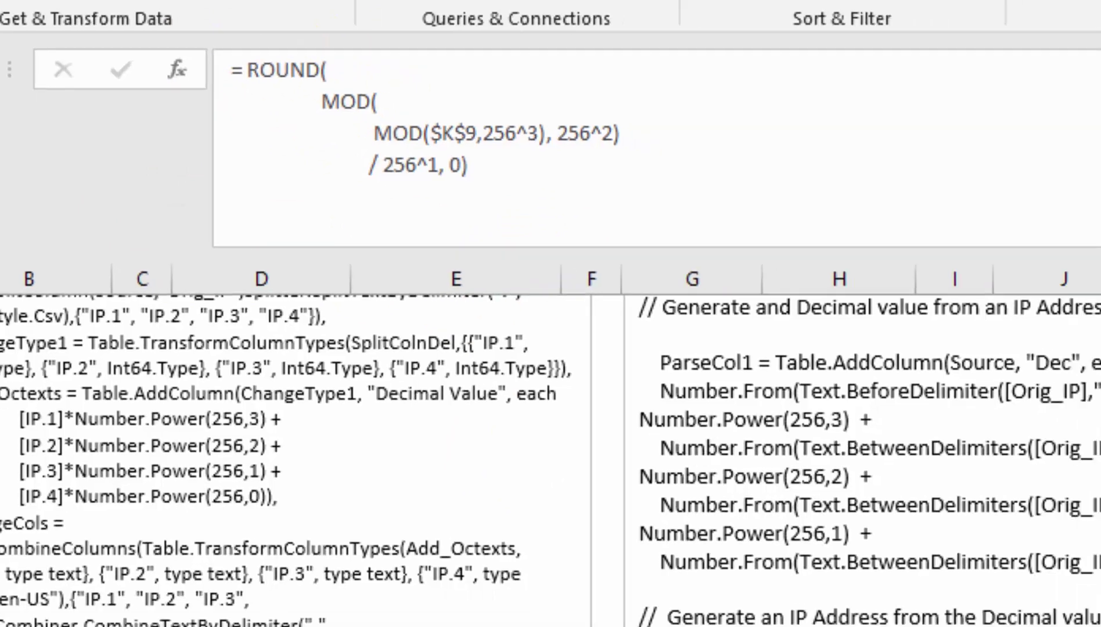
scroll(769, 439, "down", 3)
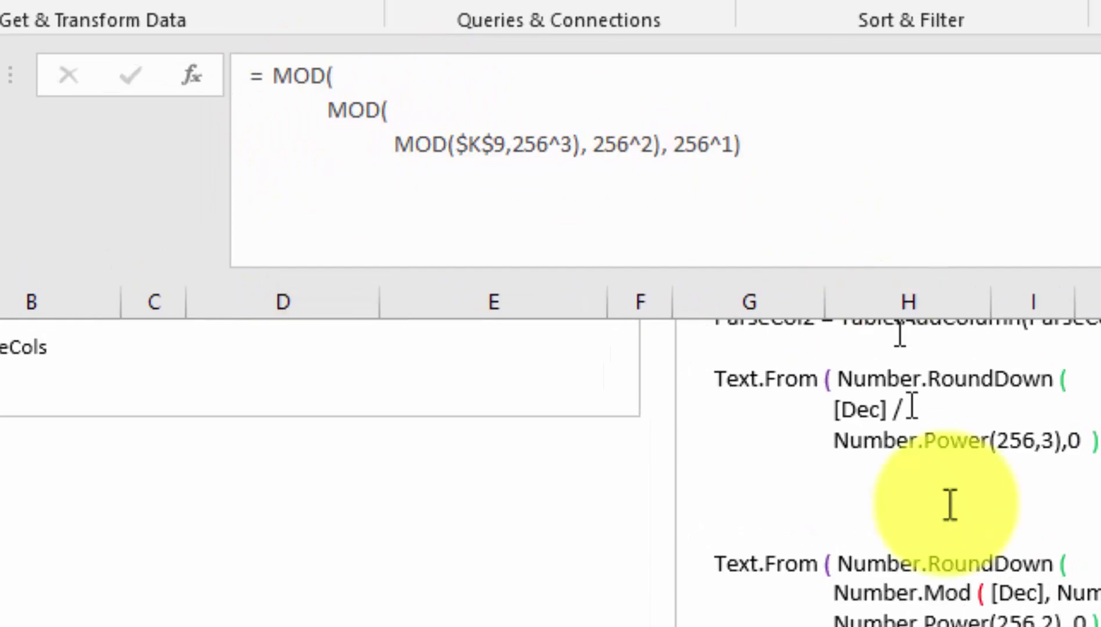
left_click(796, 477)
scroll(783, 459, "up", 1)
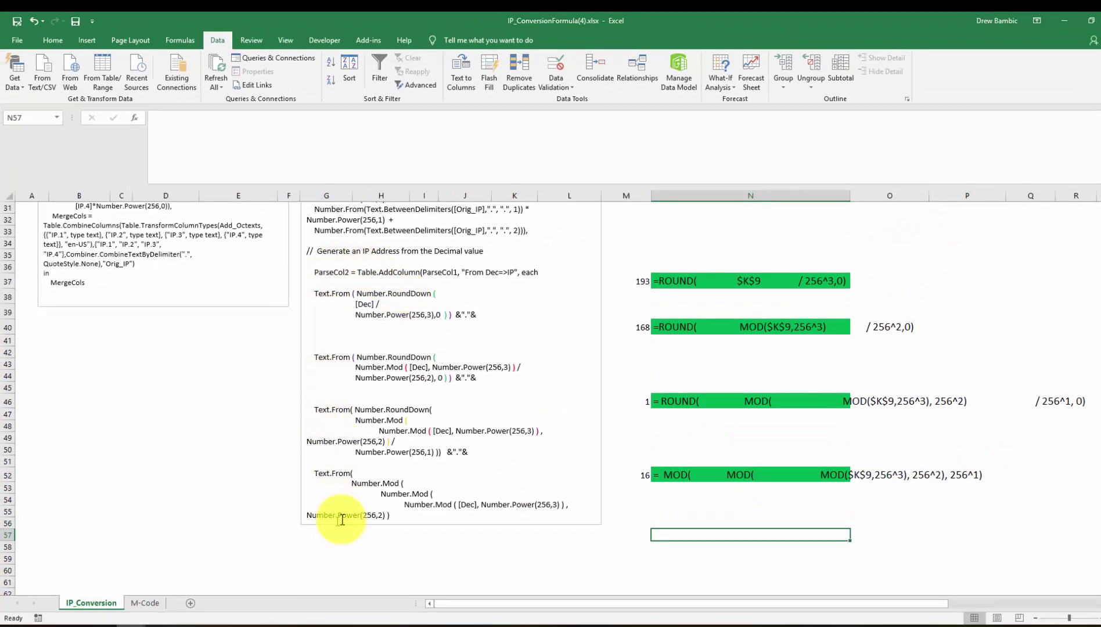
scroll(360, 495, "up", 8)
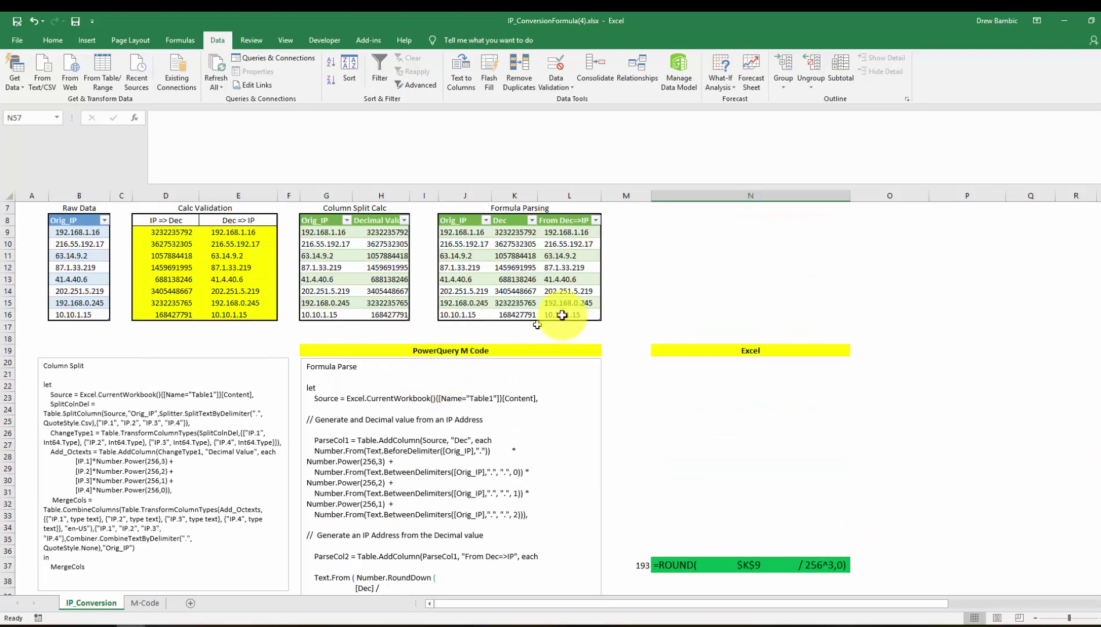
left_click(573, 241)
scroll(574, 241, "up", 2)
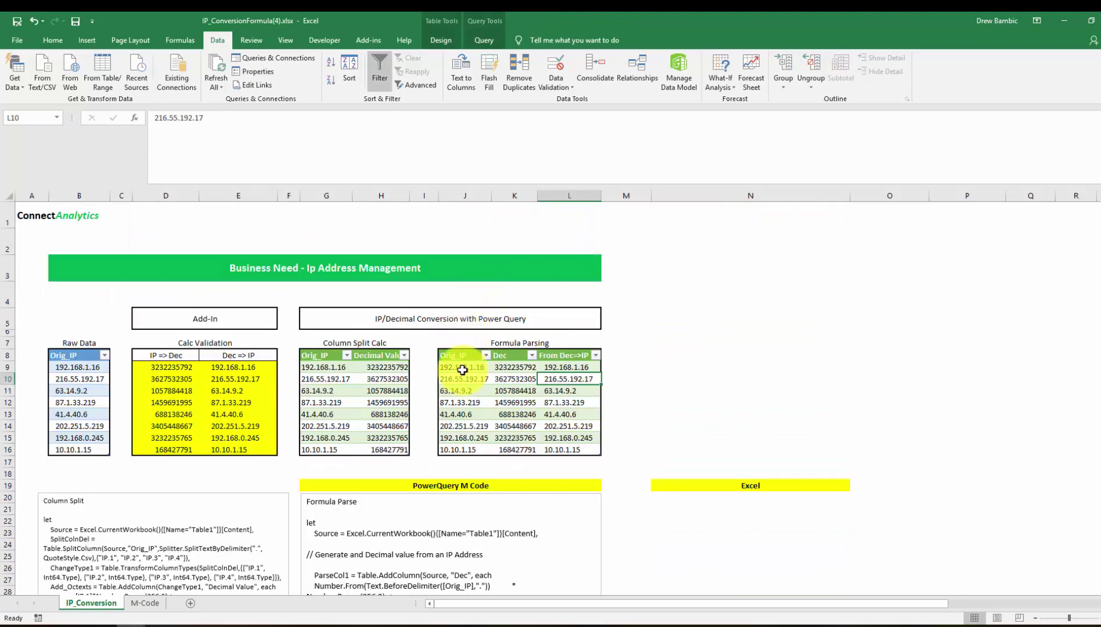
left_click(463, 370)
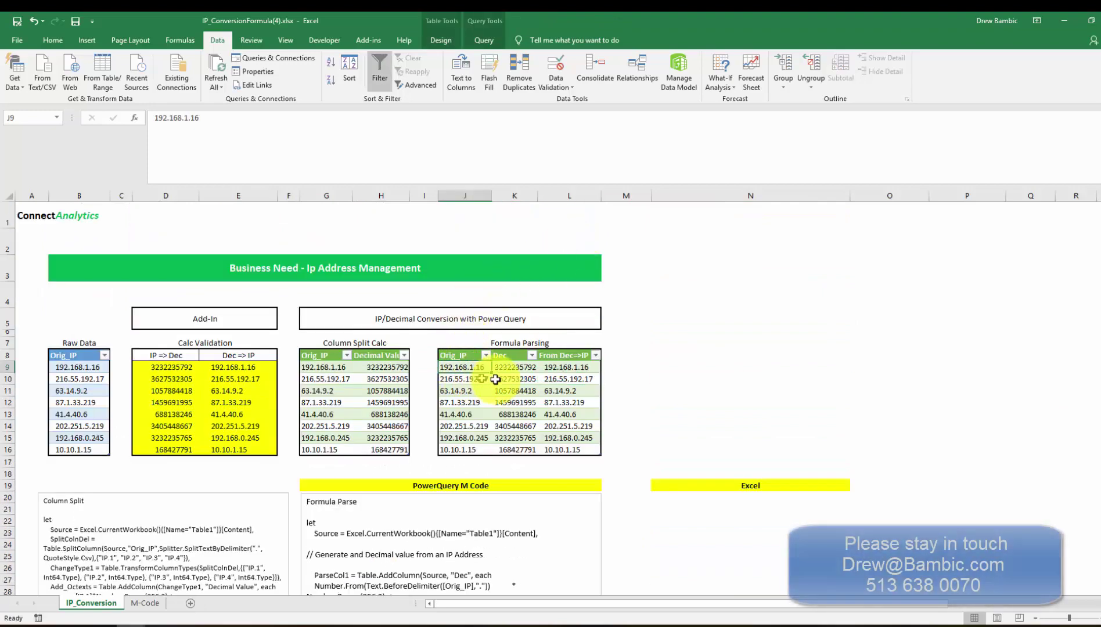
left_click(565, 370)
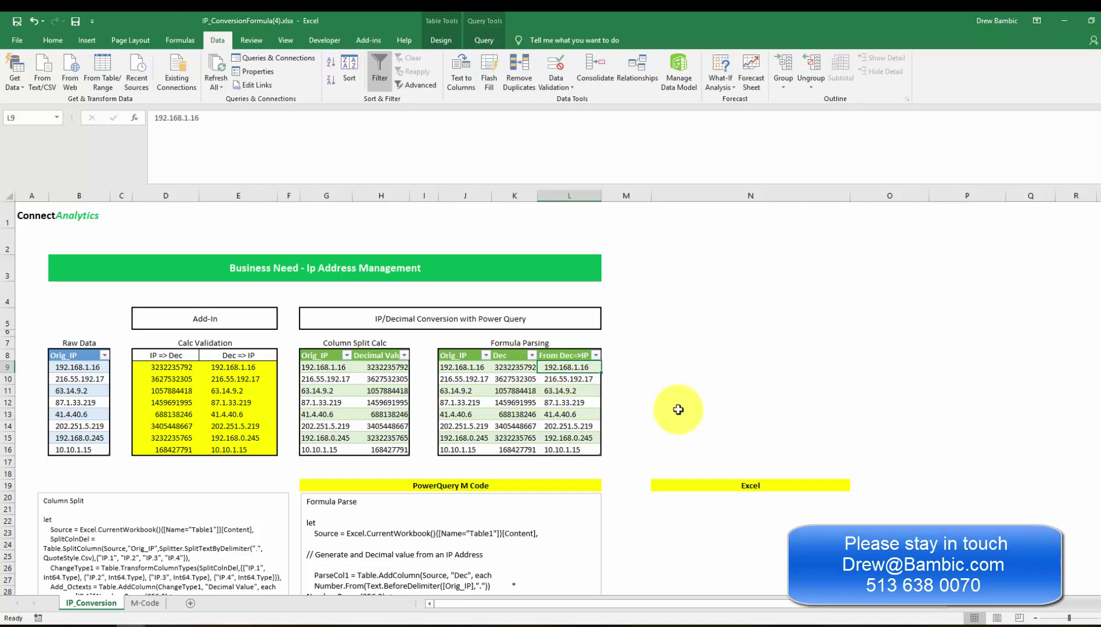
scroll(678, 410, "down", 2)
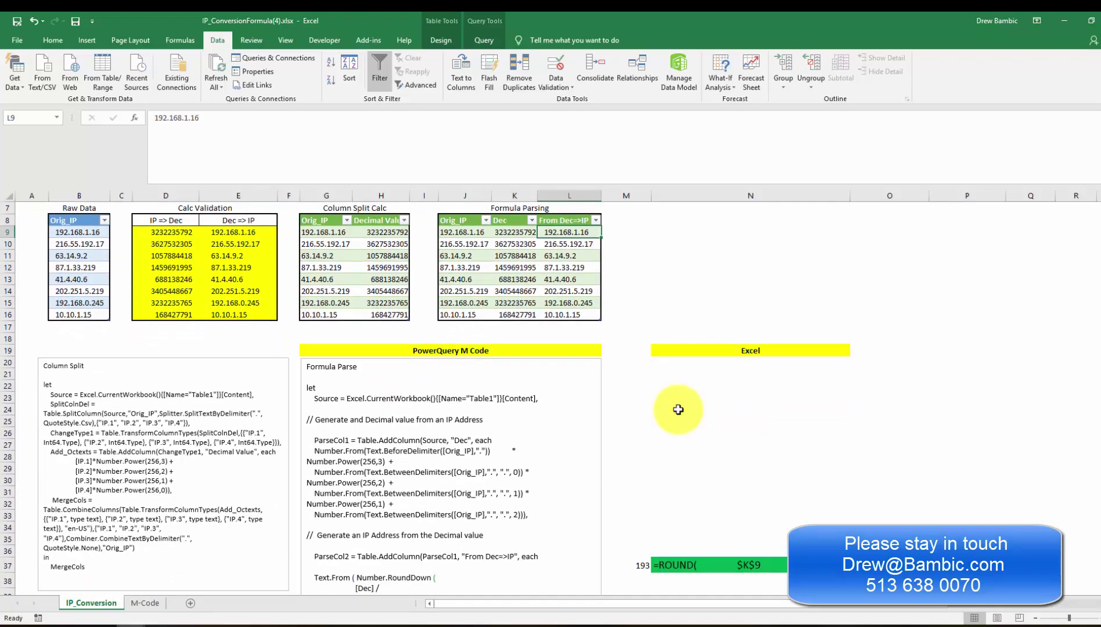
scroll(678, 410, "down", 3)
scroll(487, 192, "up", 5)
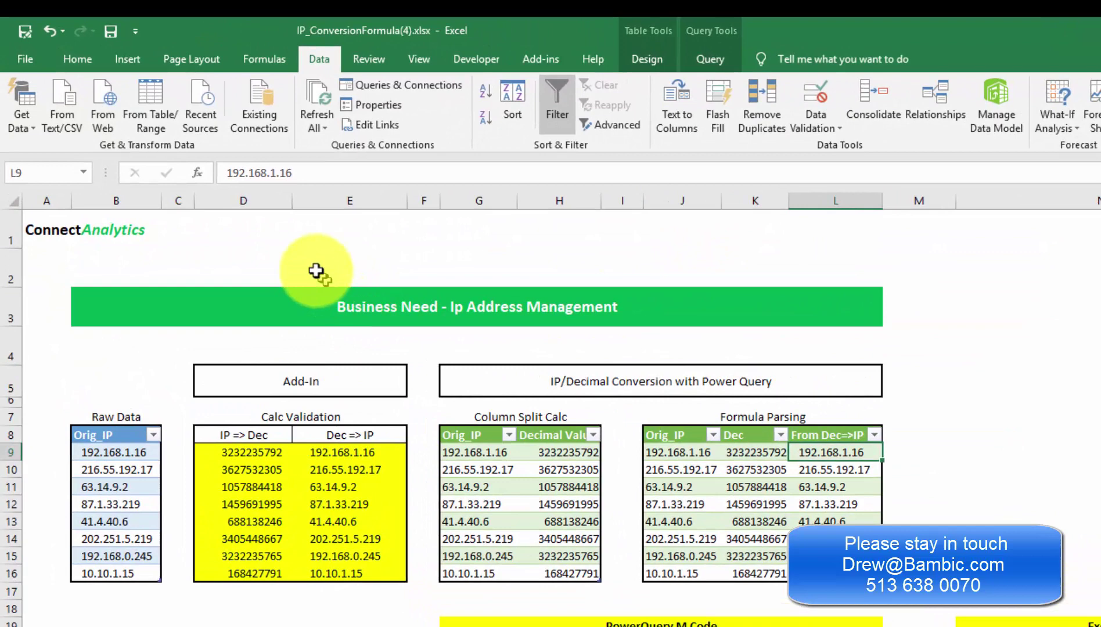
left_click(314, 268)
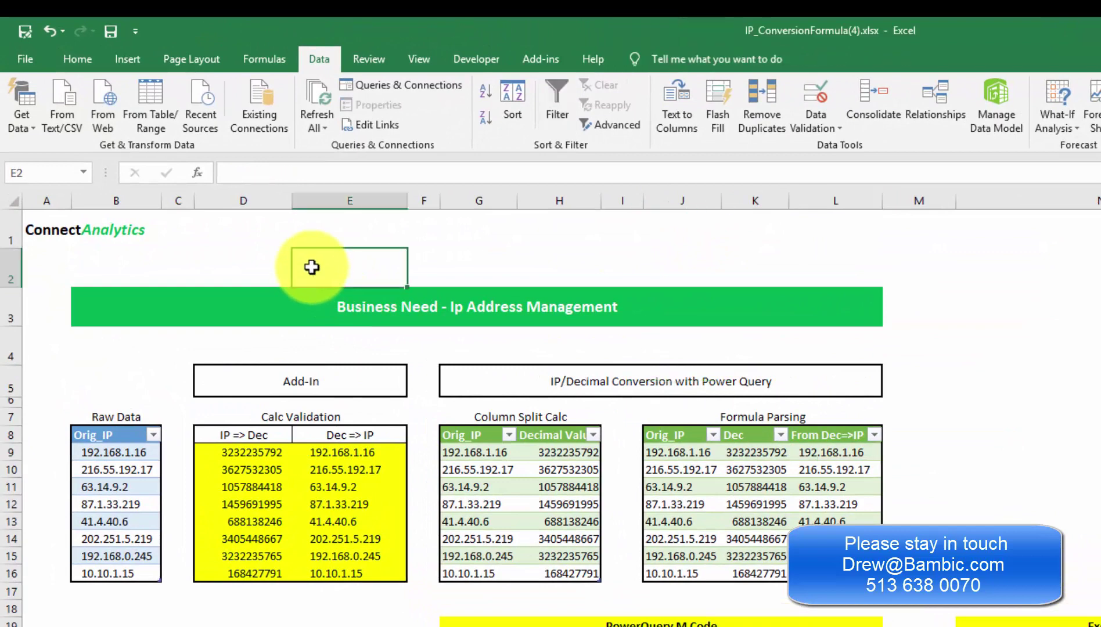